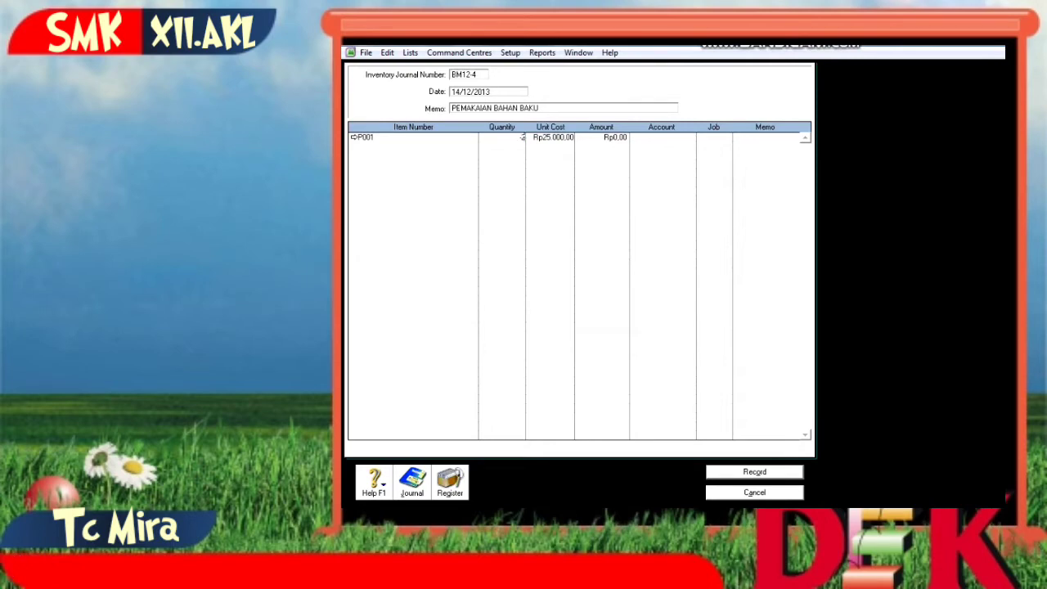
Set the quantity of item P001 to -250 and allocate the line to account 5-1300.
type("50")
key("Tab")
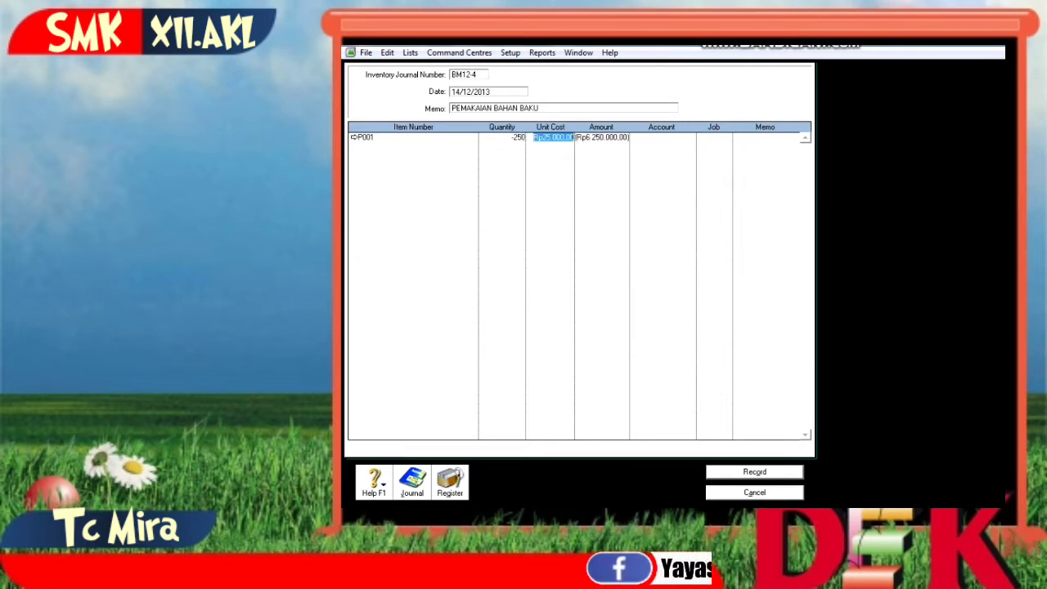
key("Tab")
key("Tab")
type("6-")
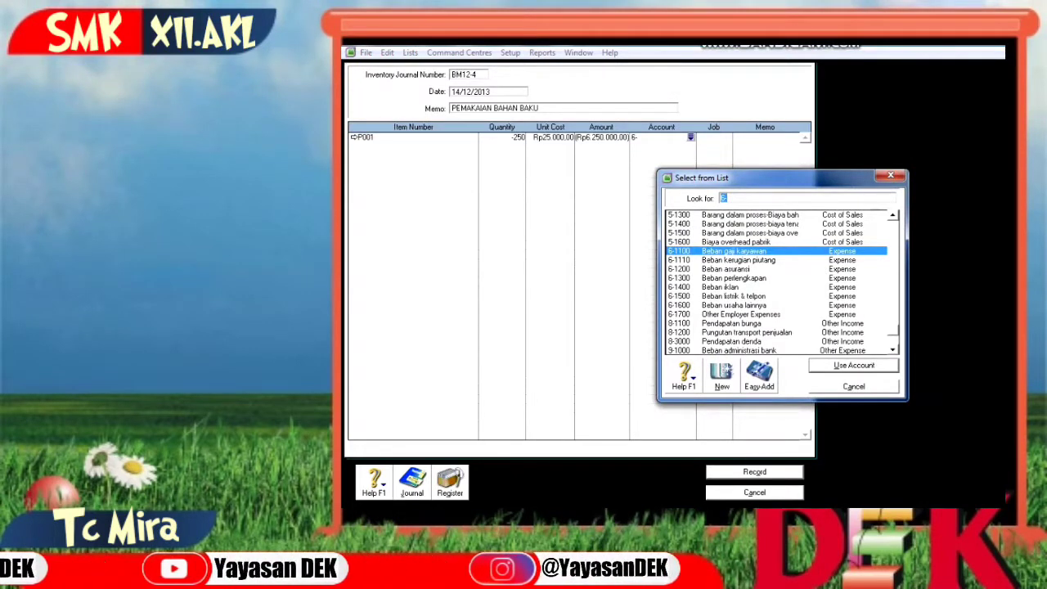
type("5-1300")
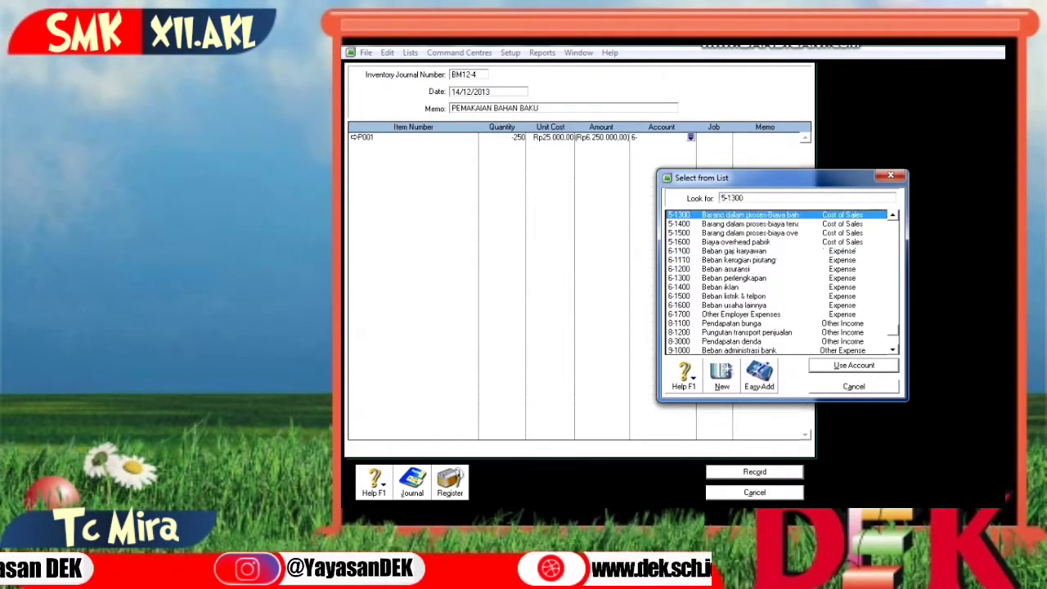
key("Return")
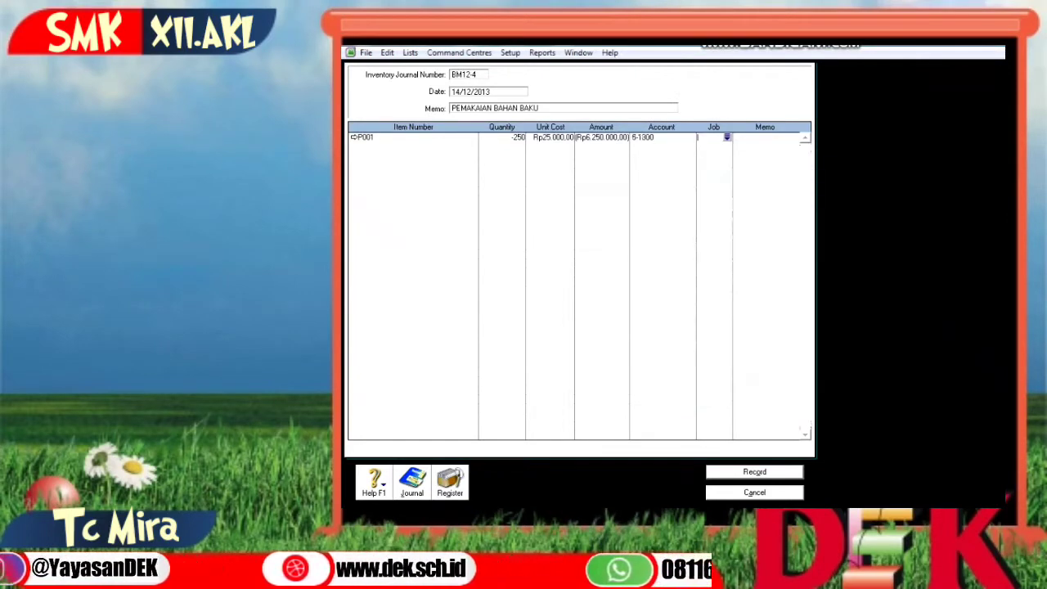
key("Tab")
key("Tab")
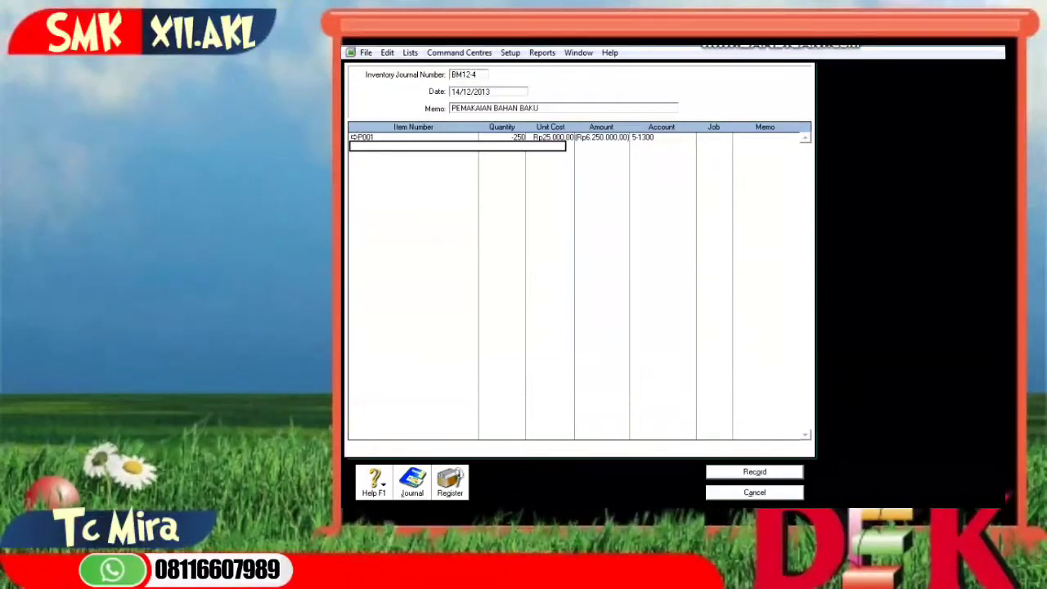
Add item P004 as the second line of the adjustment with a quantity of -50.
key("Tab")
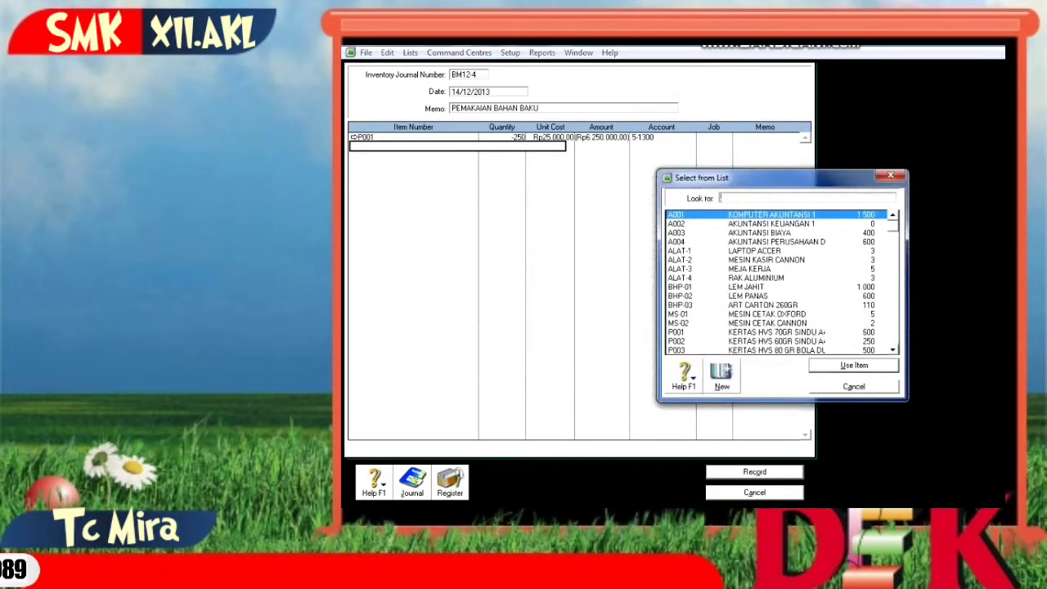
scroll(781, 281, "down", 1)
type("P004")
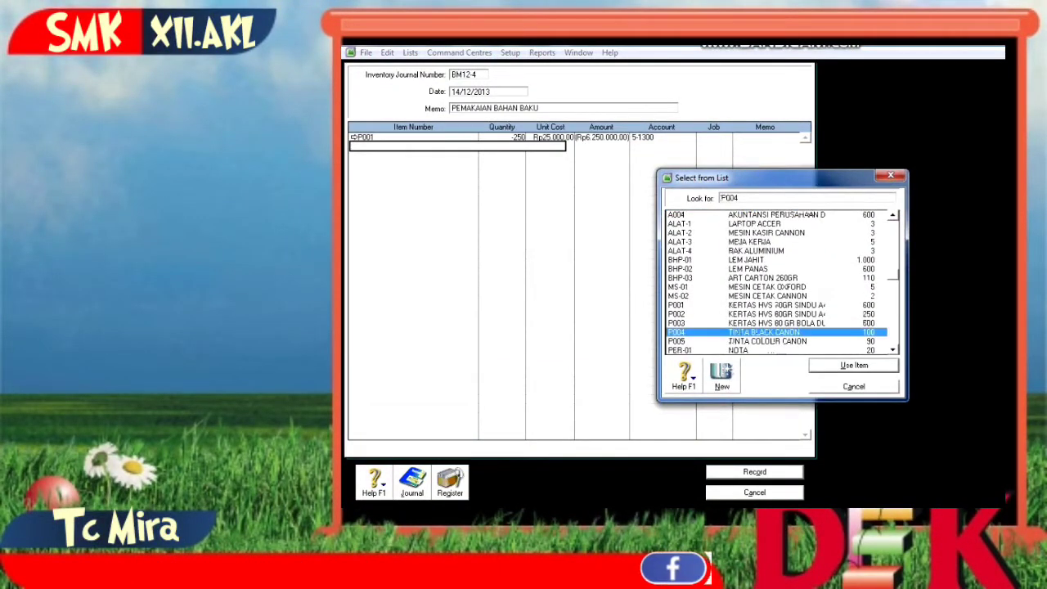
left_click(853, 365)
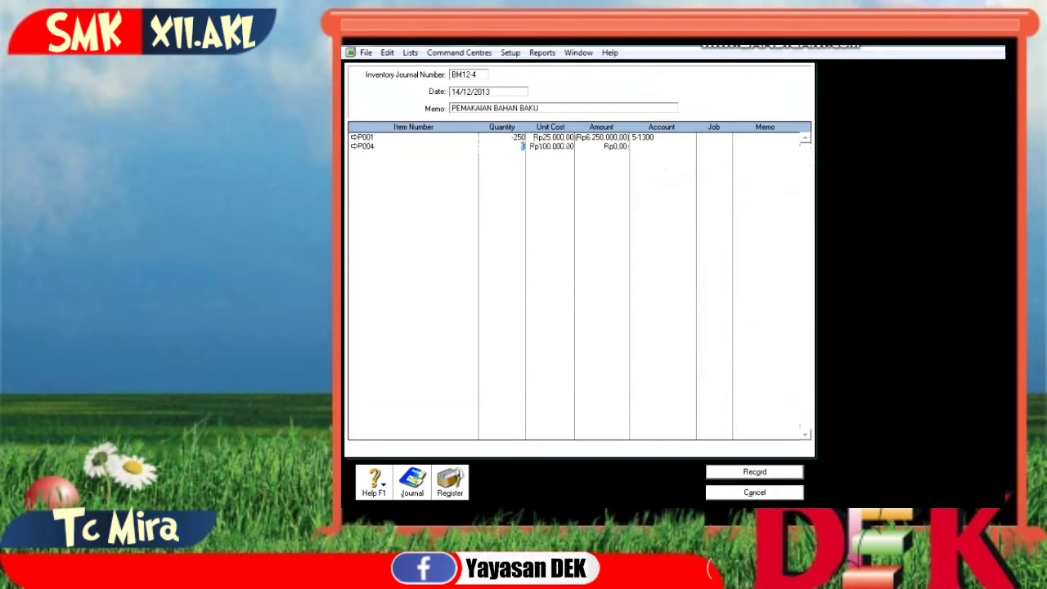
type("0")
key("Tab")
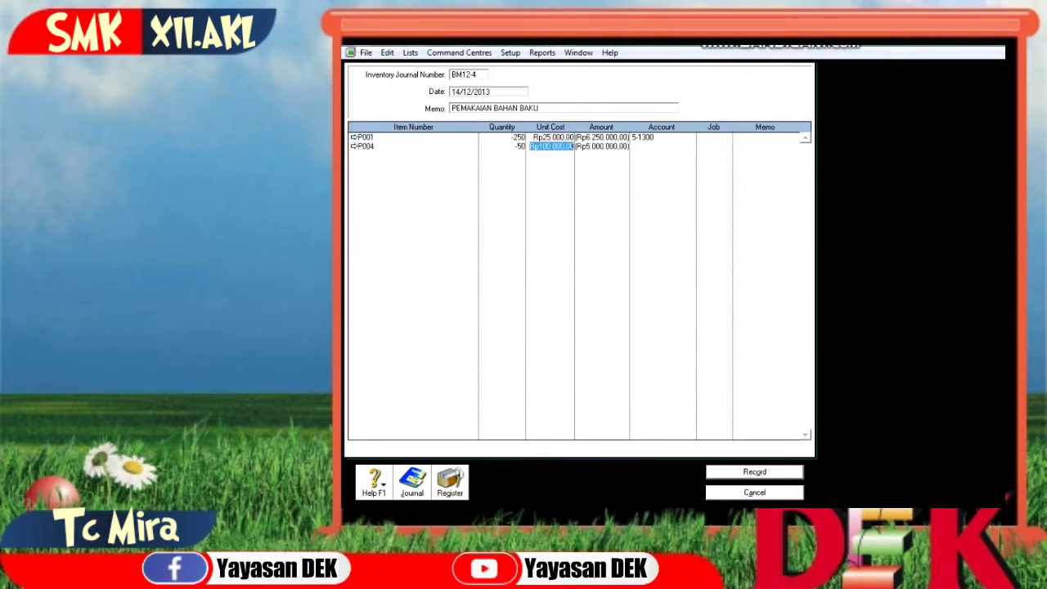
Allocate the P004 line to account 5-1300, keeping its unit cost and amount.
key("Tab")
key("Tab")
type("6")
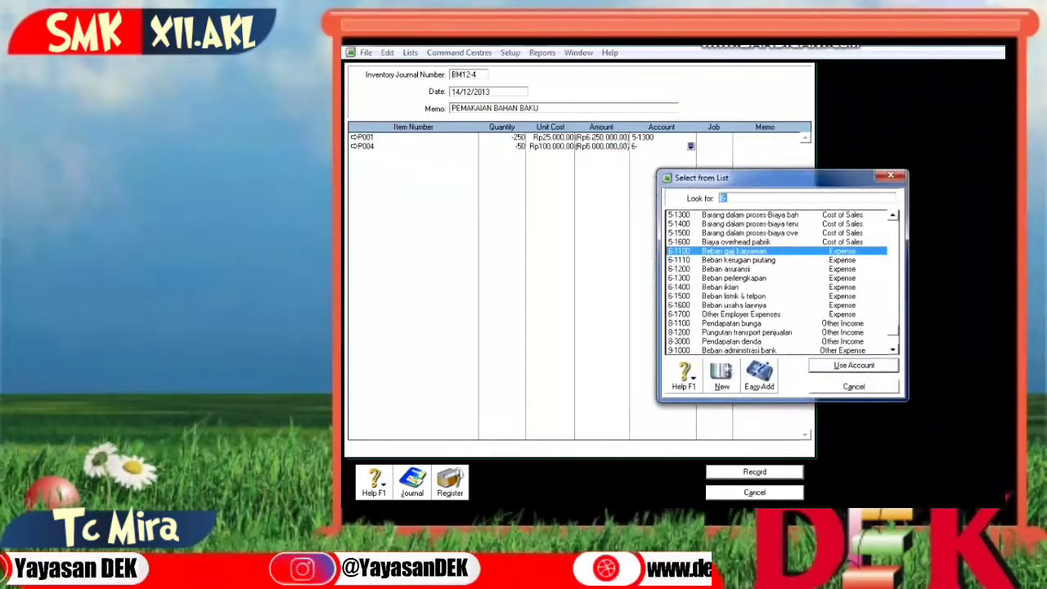
type("5-1300")
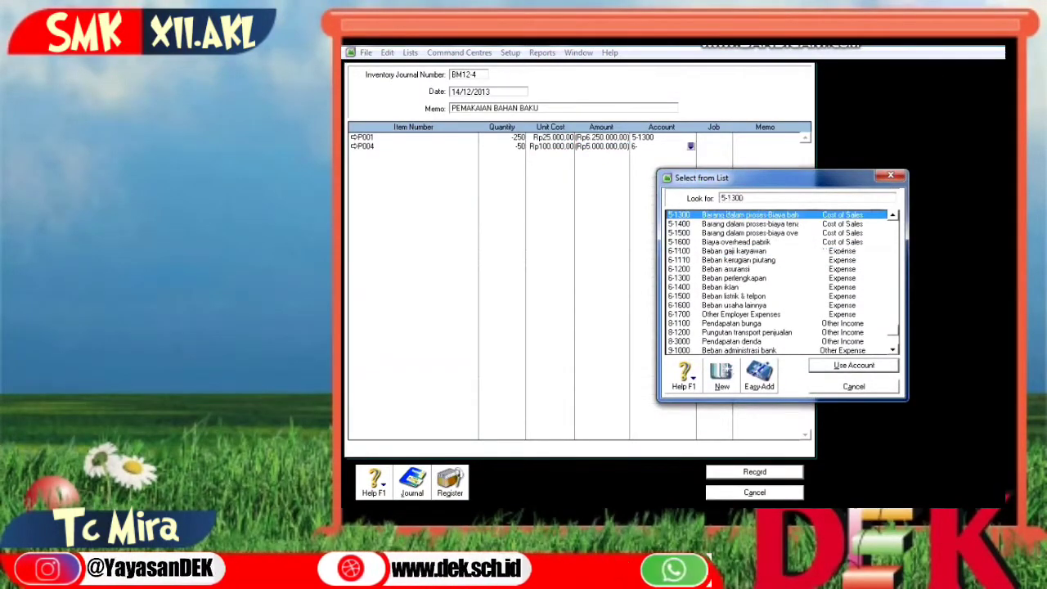
key("Return")
key("Tab")
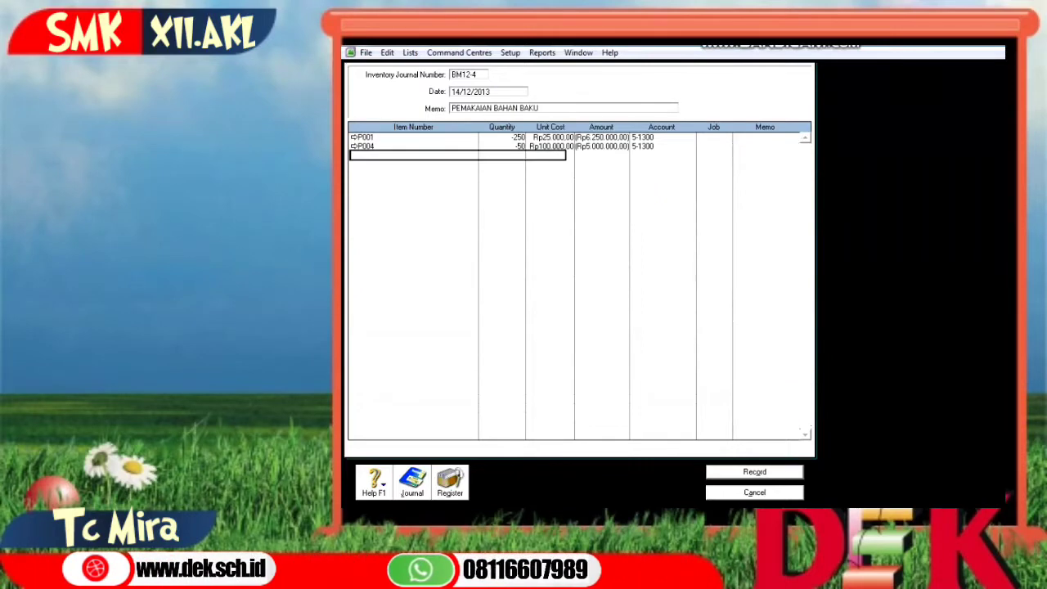
Add item P005 as the third line of the adjustment with a quantity of -10.
key("Tab")
scroll(777, 282, "down", 1)
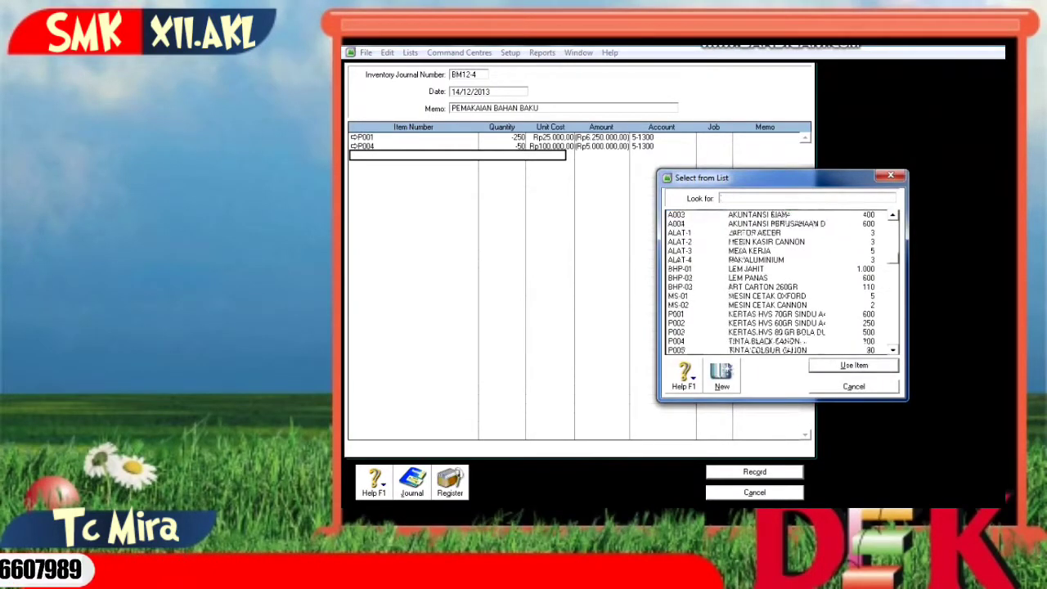
type("P005")
key("Return")
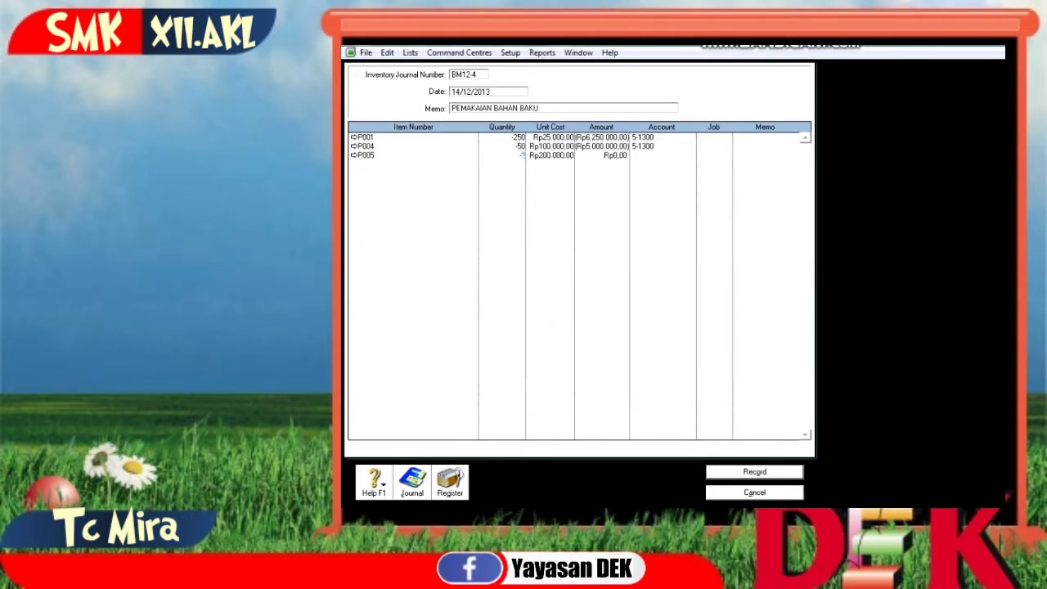
key("Tab")
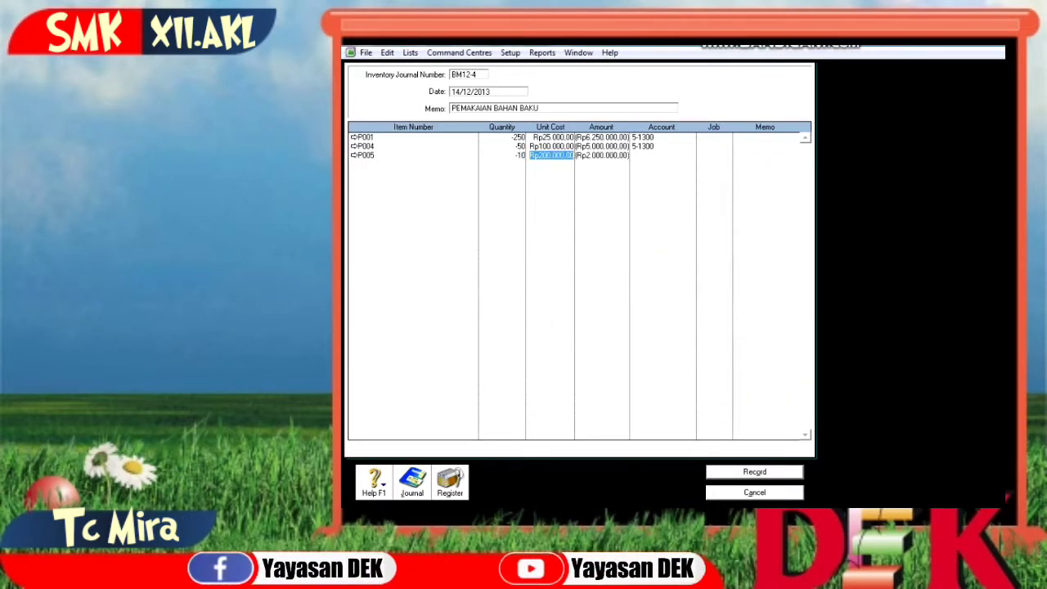
Allocate the P005 line to account 5-1300, keeping its unit cost and amount.
key("Tab")
type("6")
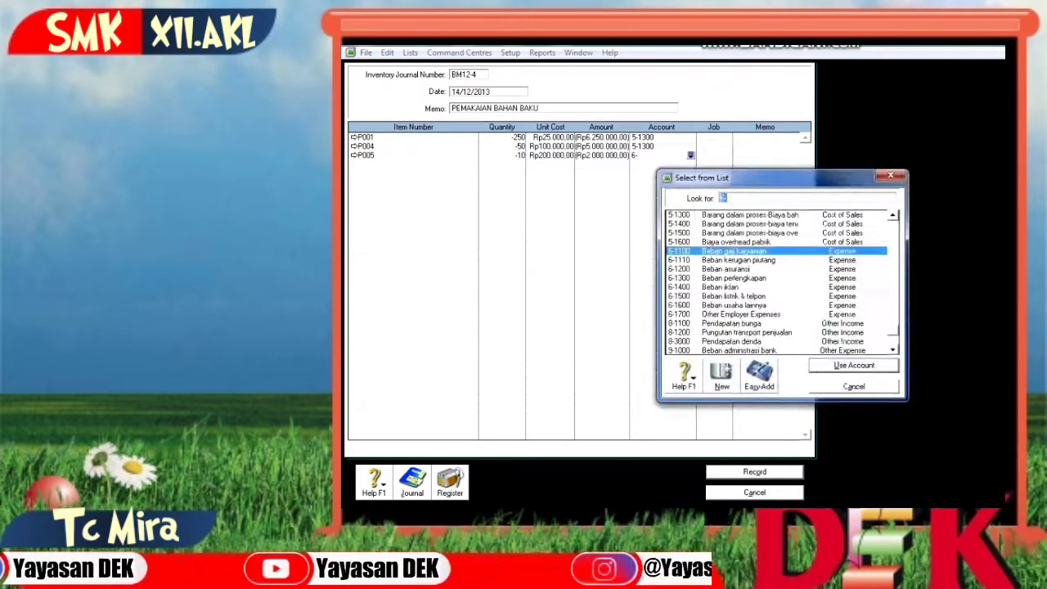
type("-1800")
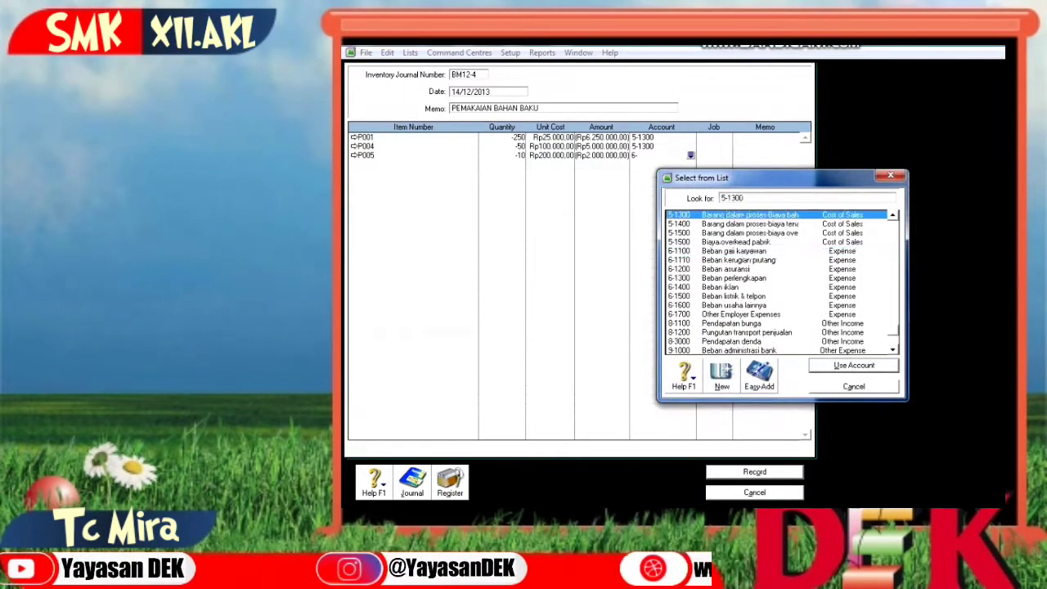
key("Return")
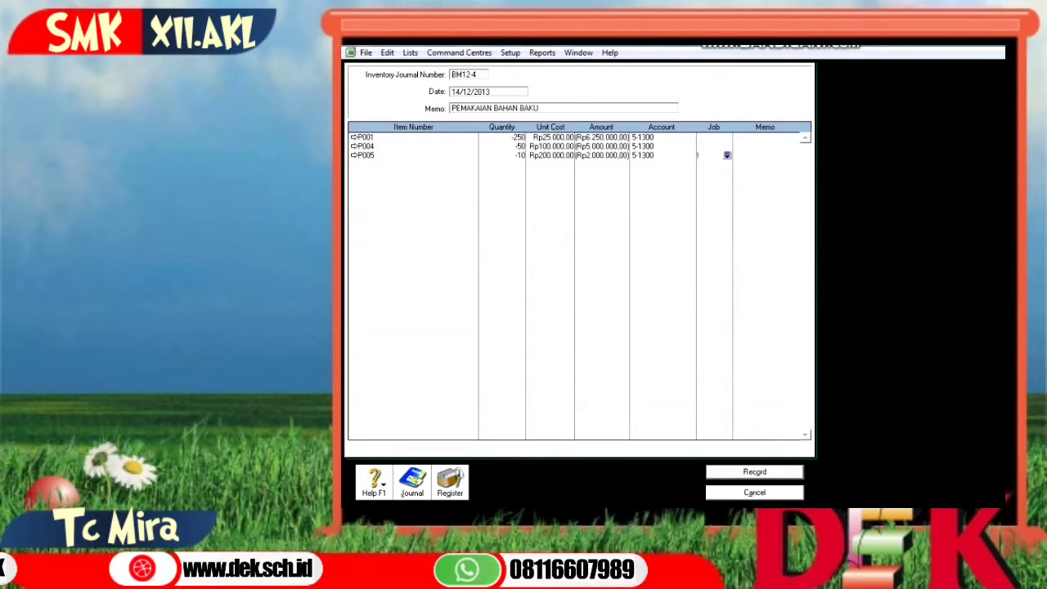
Review the recap of the BM12-4 transaction and record the inventory adjustment.
key("ctrl+r")
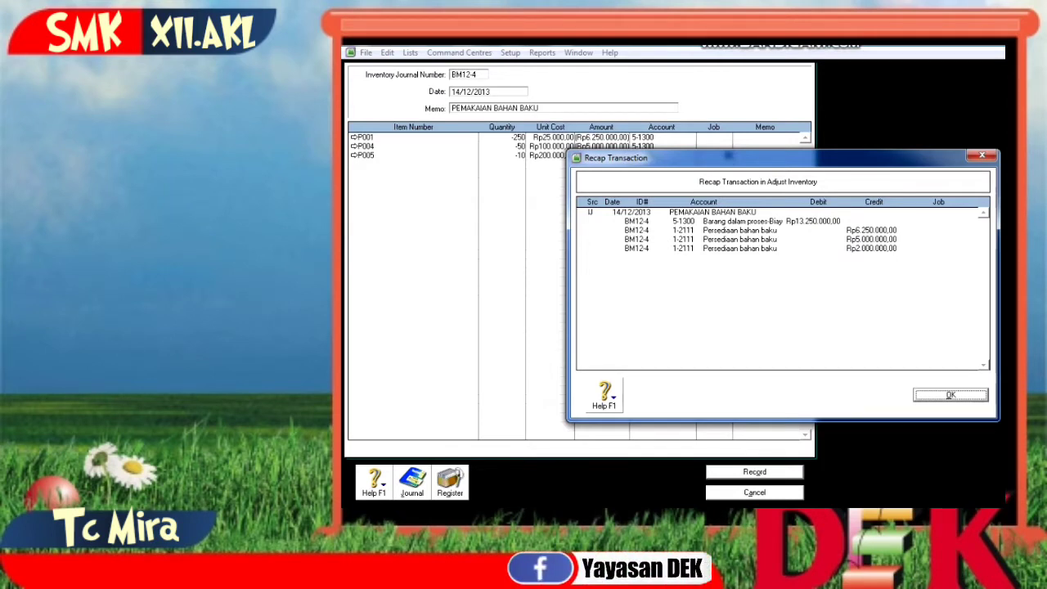
key("Return")
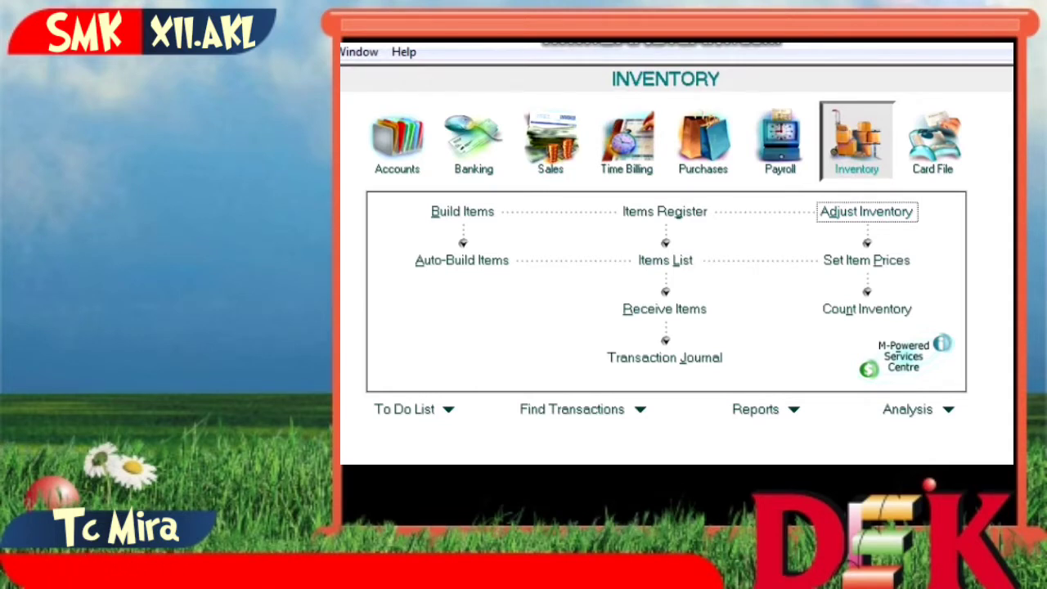
Start a new inventory adjustment numbered BM12-5, dated 16/12/2013, with the memo PEMAKAIAN BAHAN PEMBANTU.
left_click(866, 210)
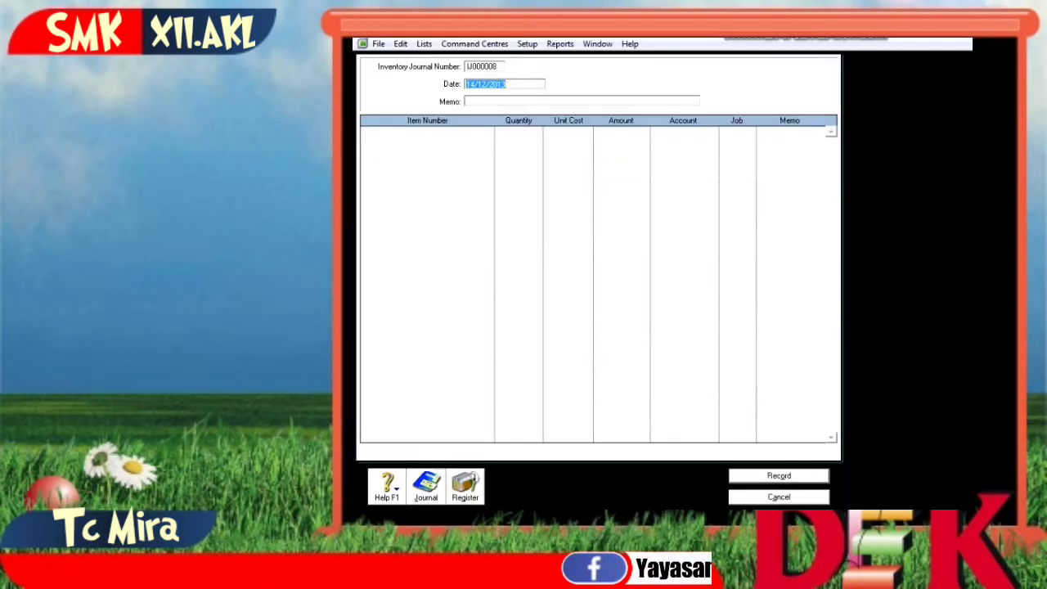
type("BM12-5")
key("Tab")
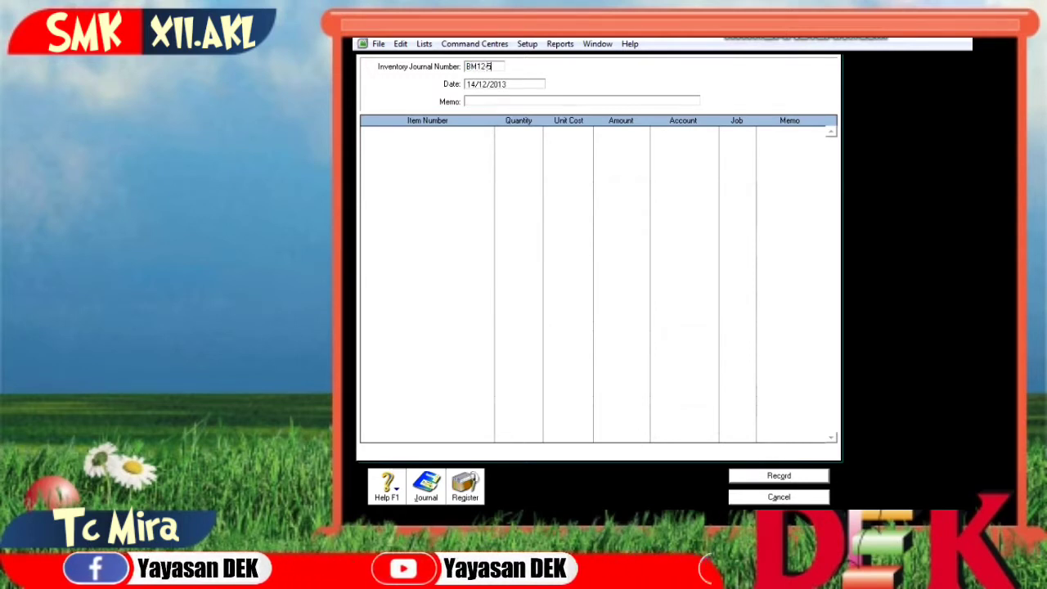
type("14")
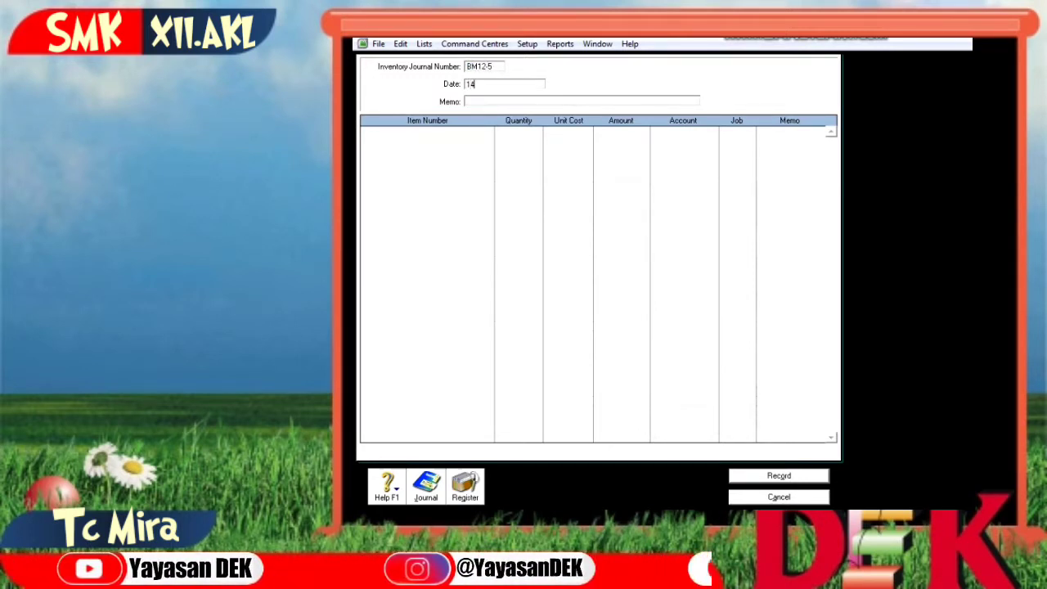
key("BackSpace")
type("6/12/2")
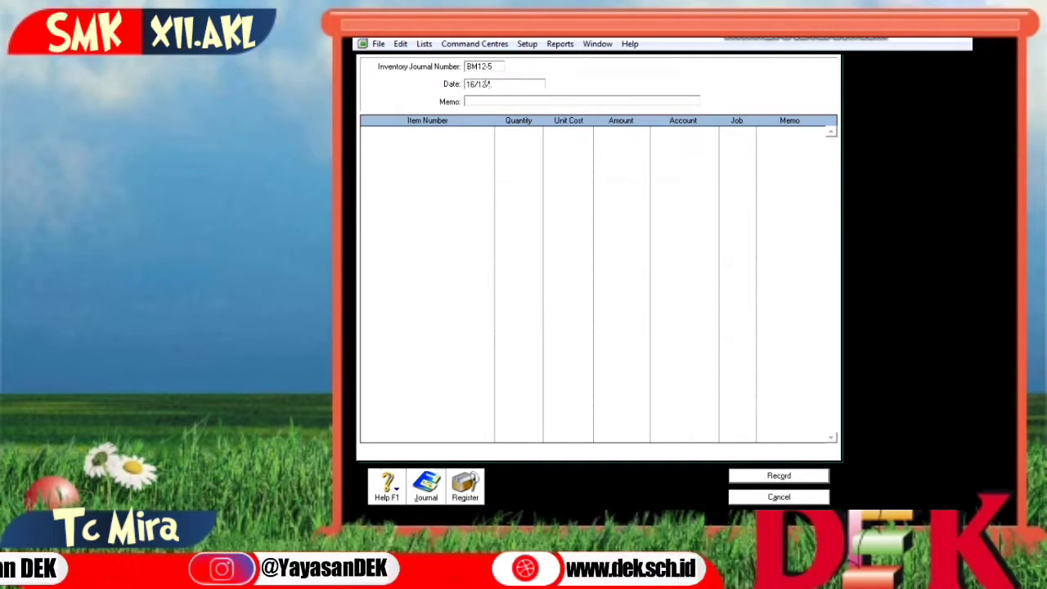
type("013")
key("Tab")
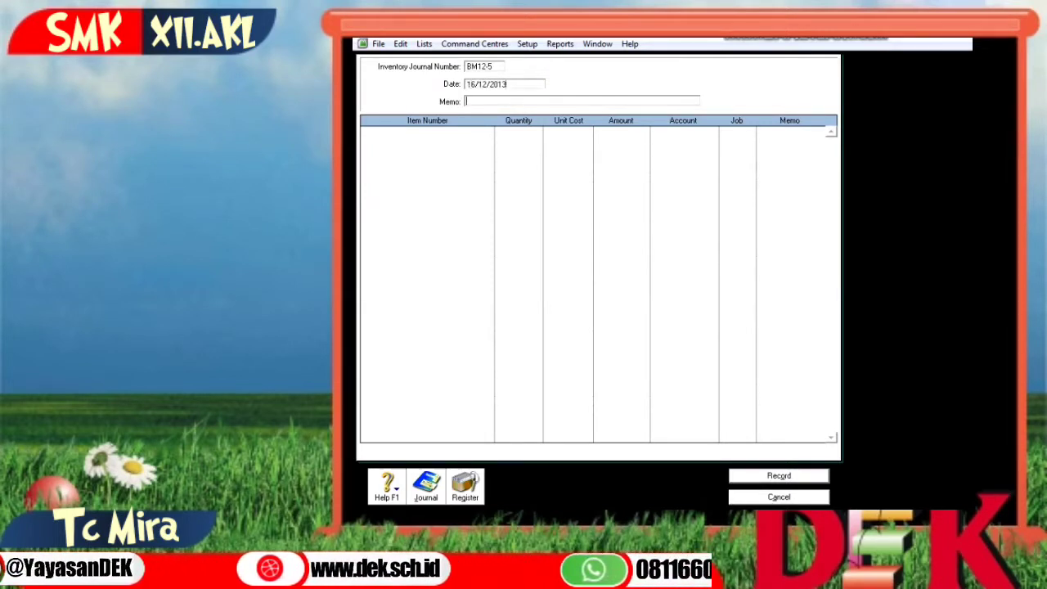
type("PEMAKAIAN BAHAN PE")
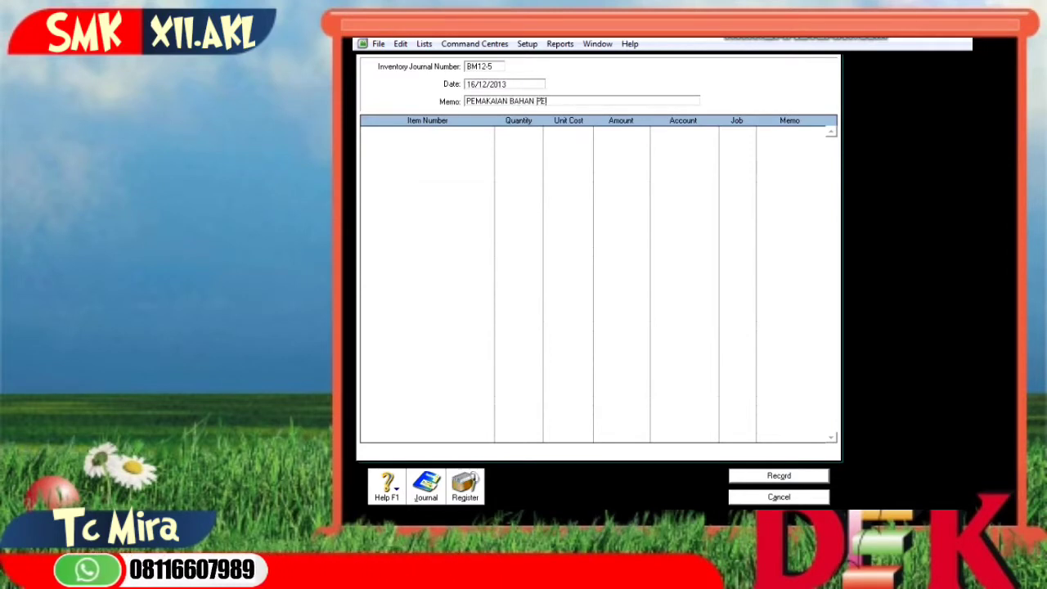
type("MBANTU")
key("Tab")
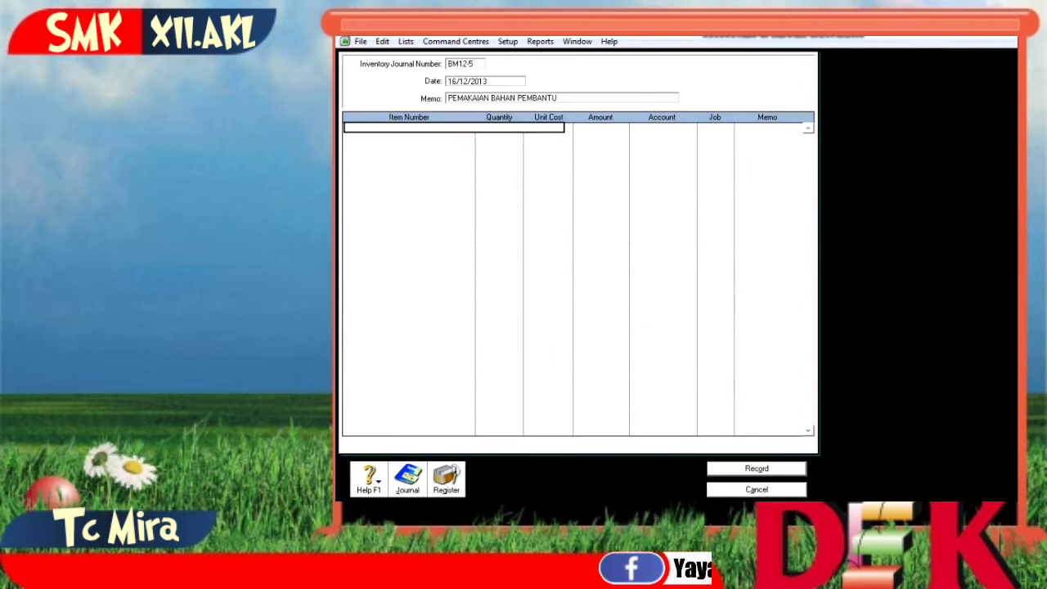
Add item BHP-01 with a quantity of -100 and a unit cost of Rp12.000.
key("Return")
type("BHP-01")
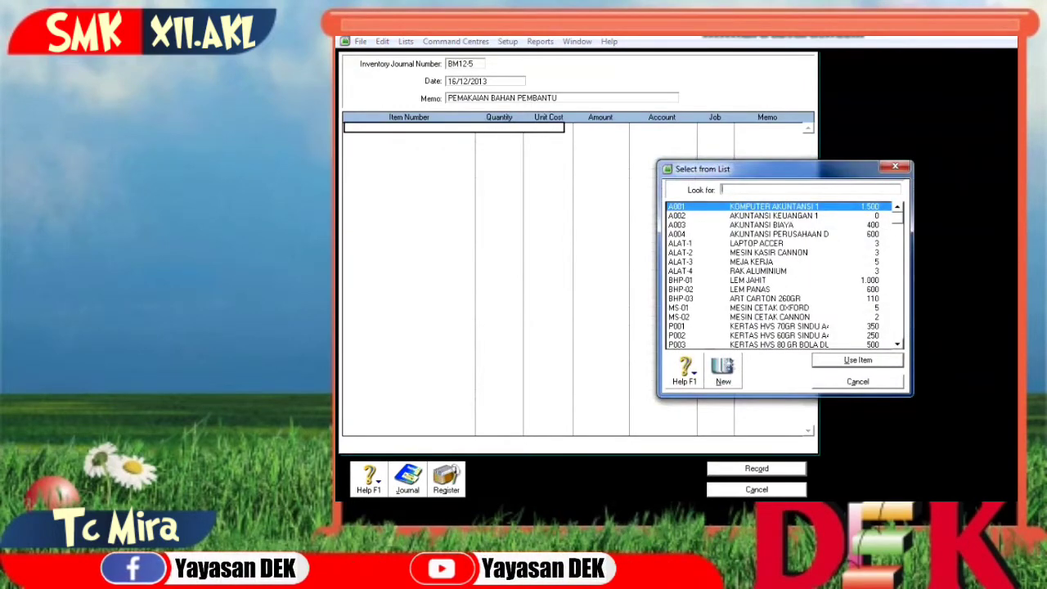
key("Return")
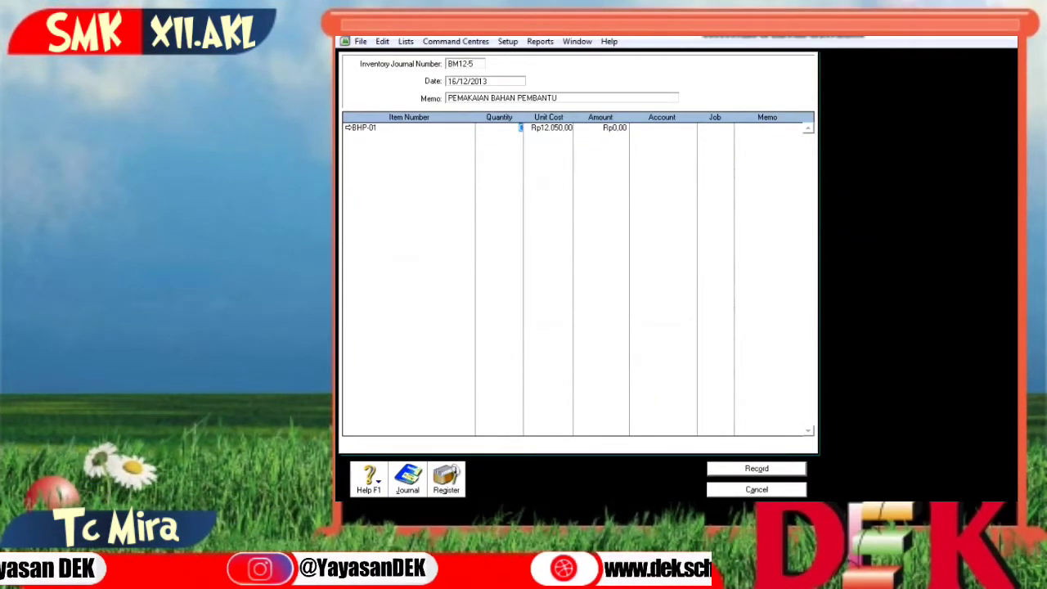
type("-100")
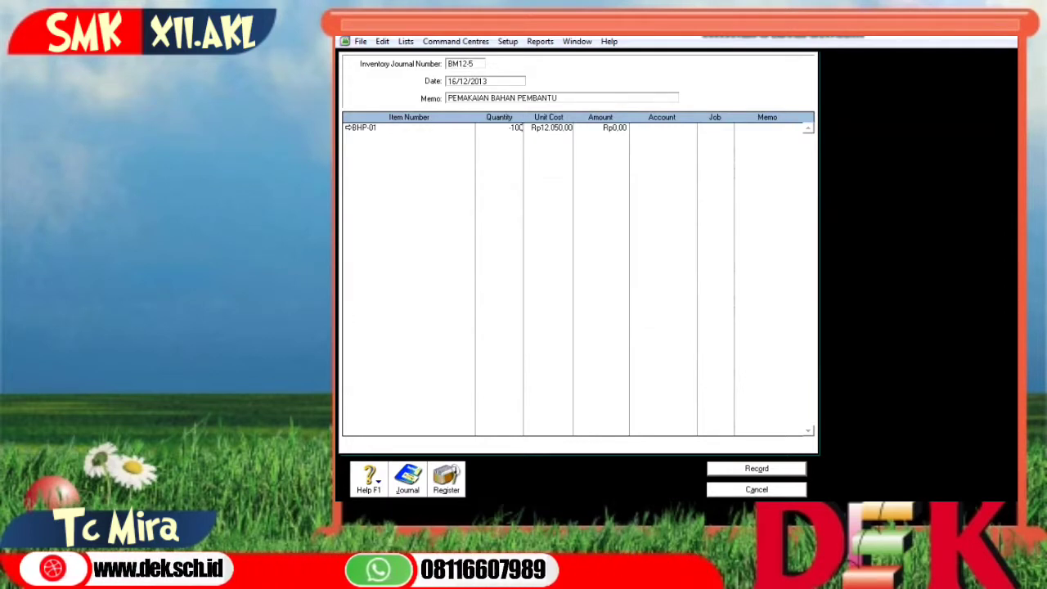
key("Tab")
type("1")
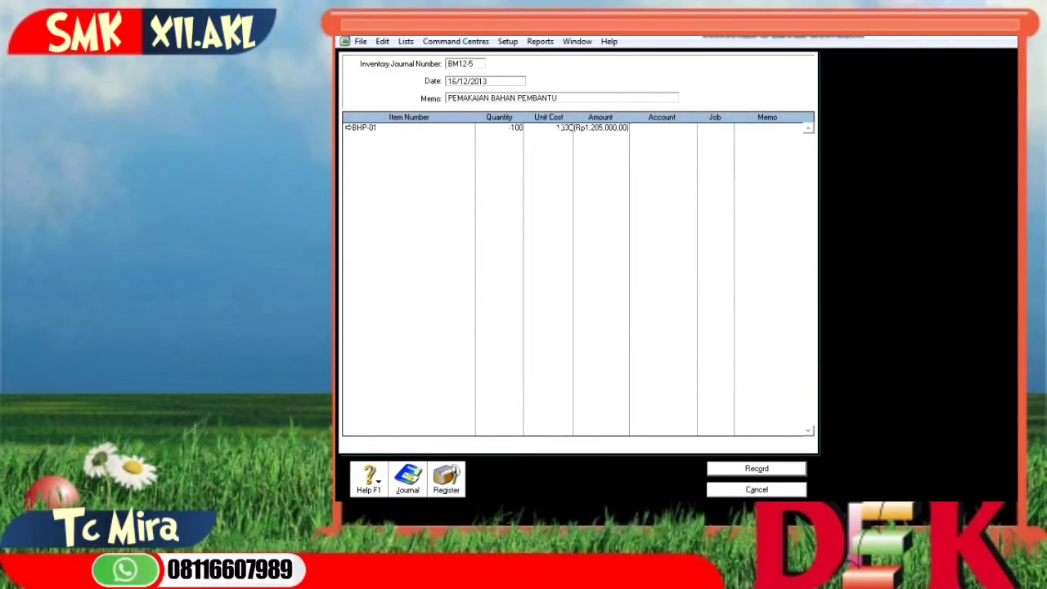
type("2.000")
key("Tab")
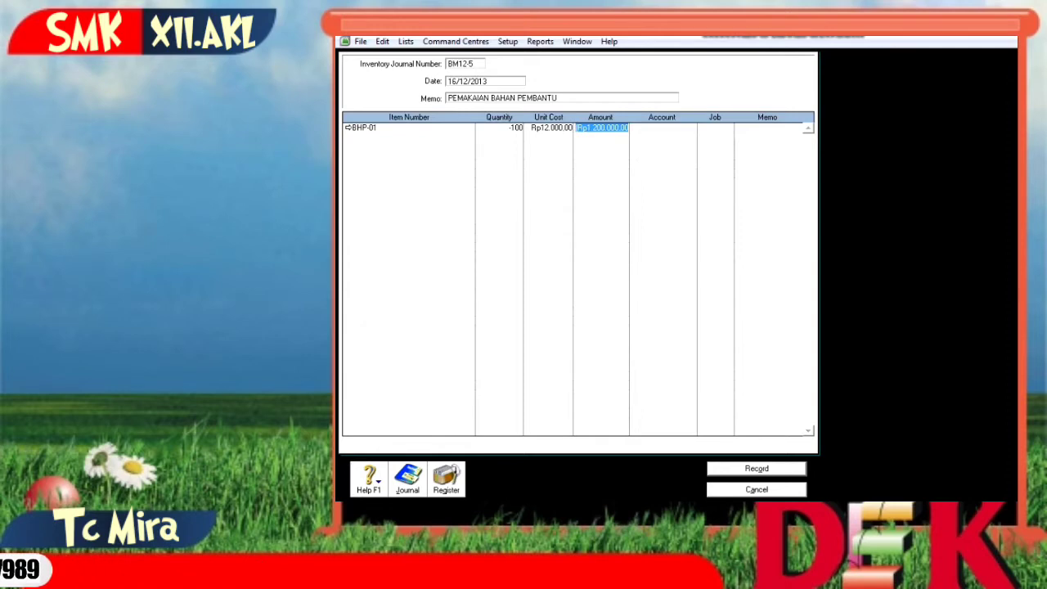
Allocate the BHP-01 line to account 5-1300, leaving its job and memo blank.
key("Tab")
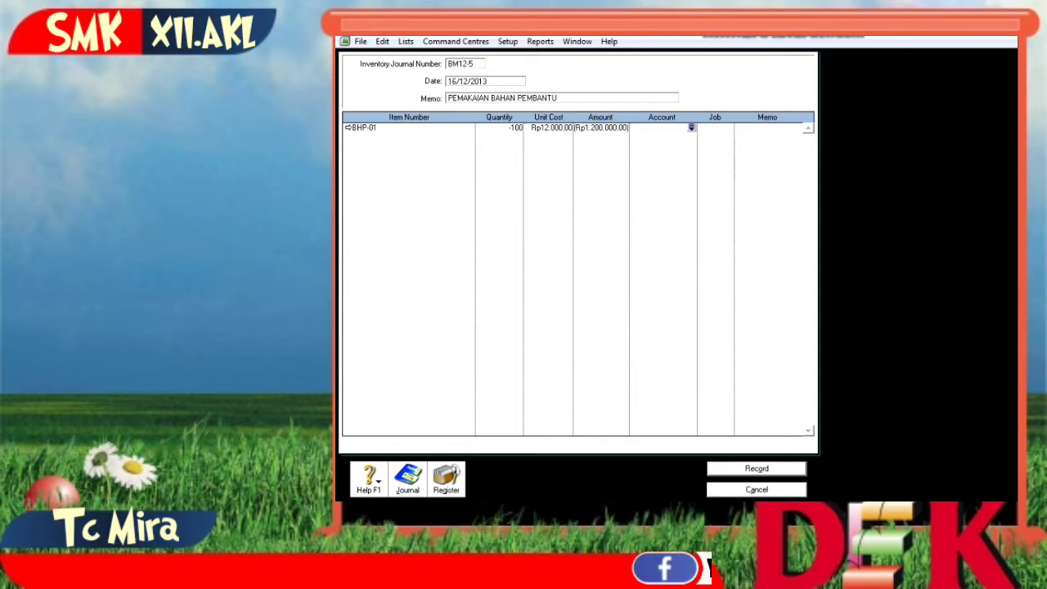
type("6-")
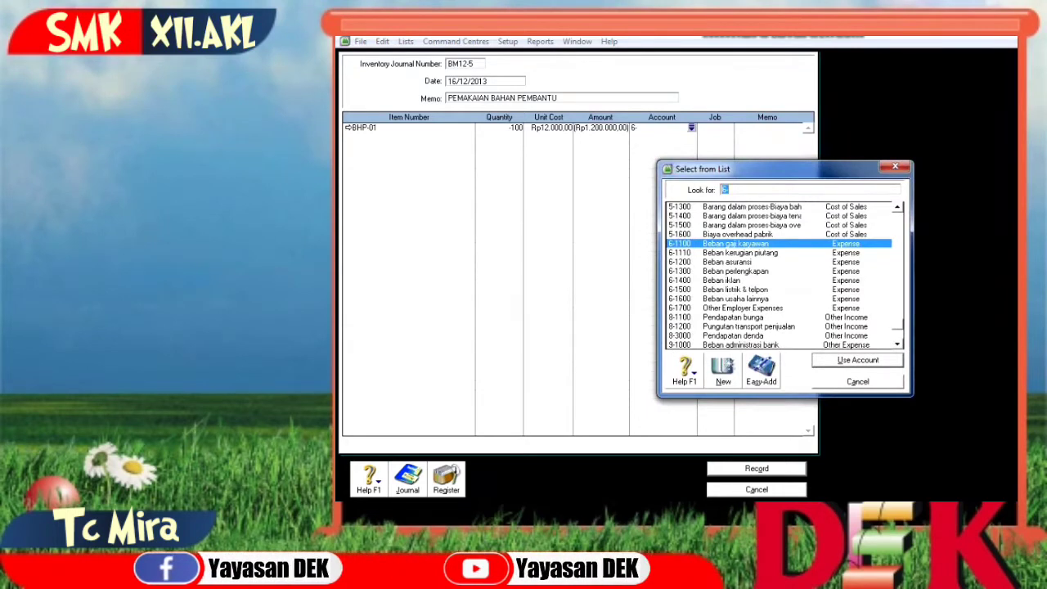
type("5-1300")
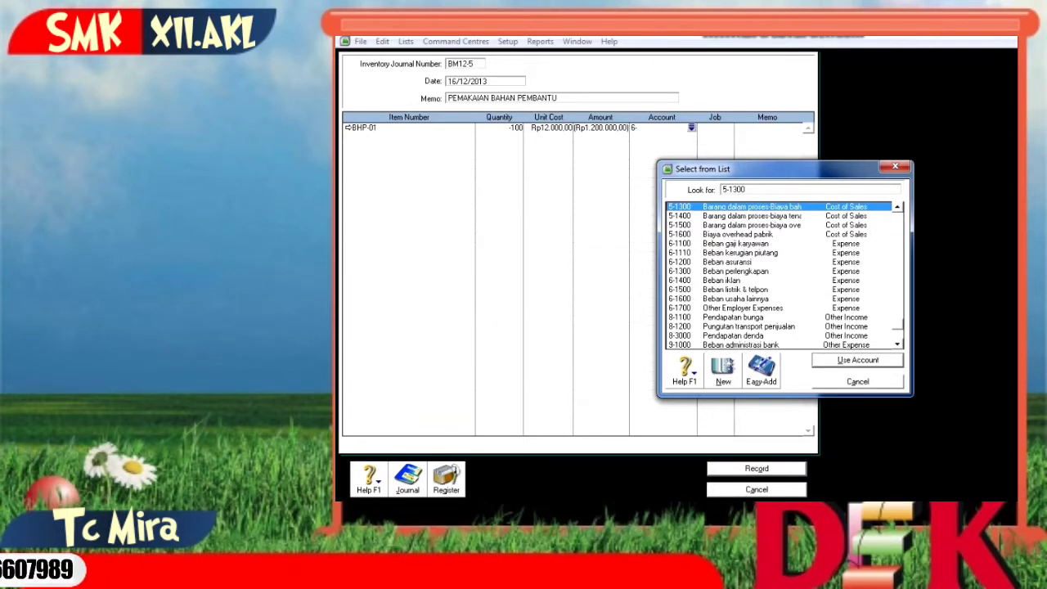
key("Return")
key("Tab")
key("Tab")
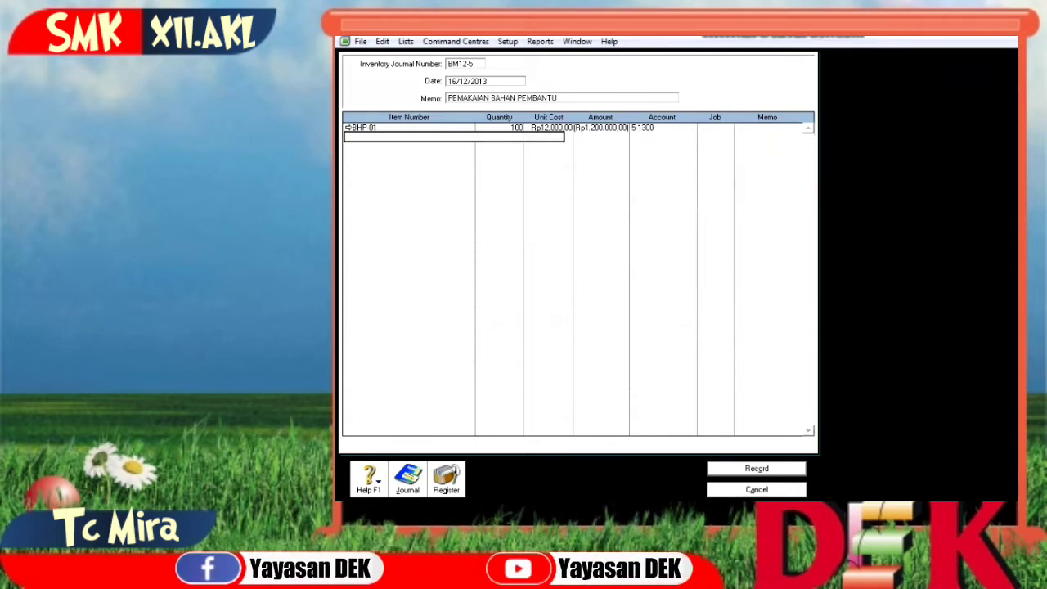
Add item BHP-02 with a quantity of -100, keeping its unit cost of Rp12.500.
key("Tab")
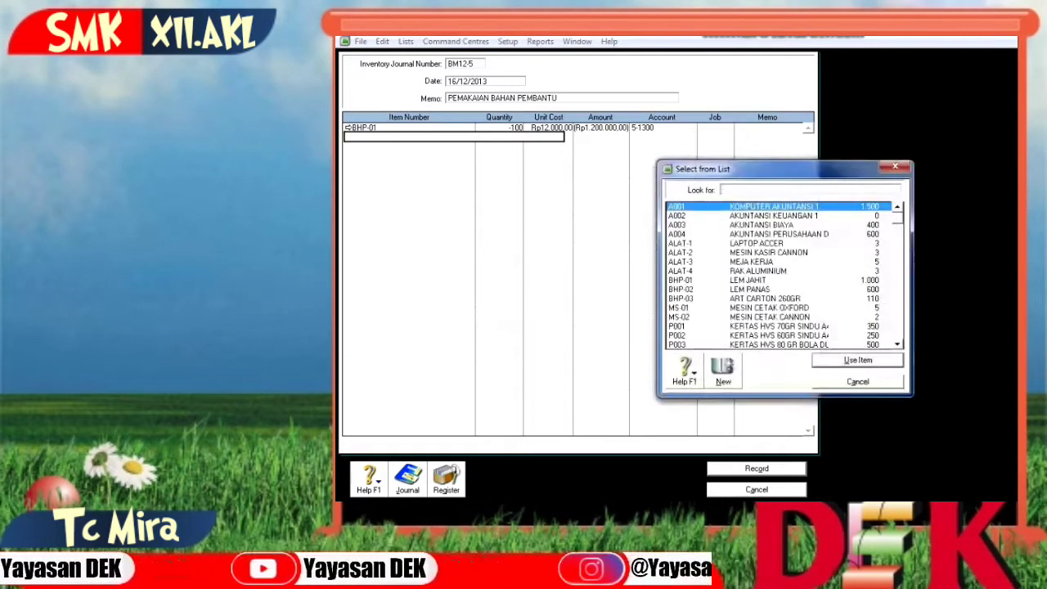
type("BHP-02")
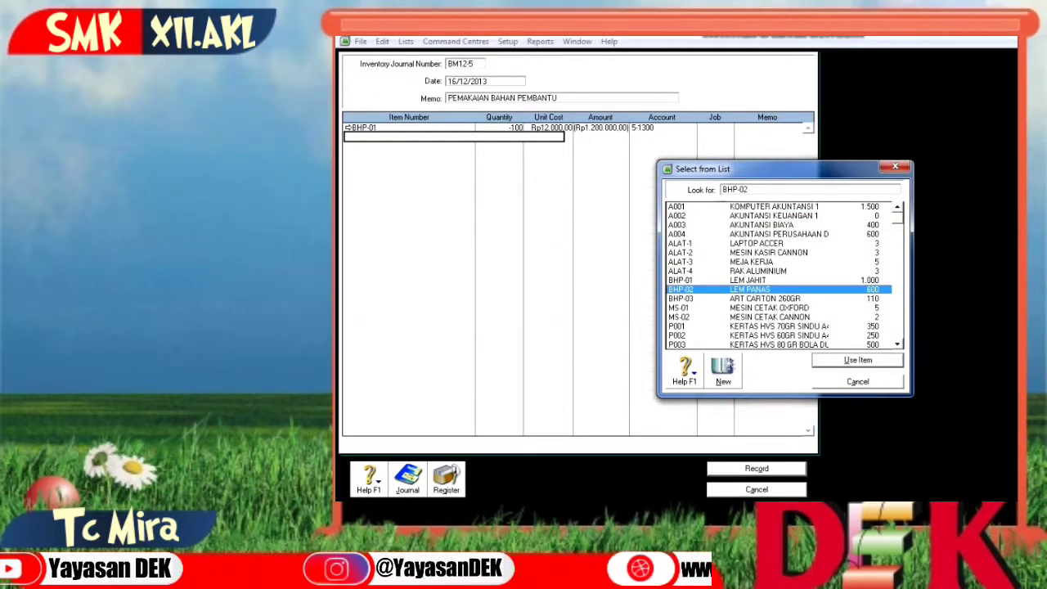
key("Return")
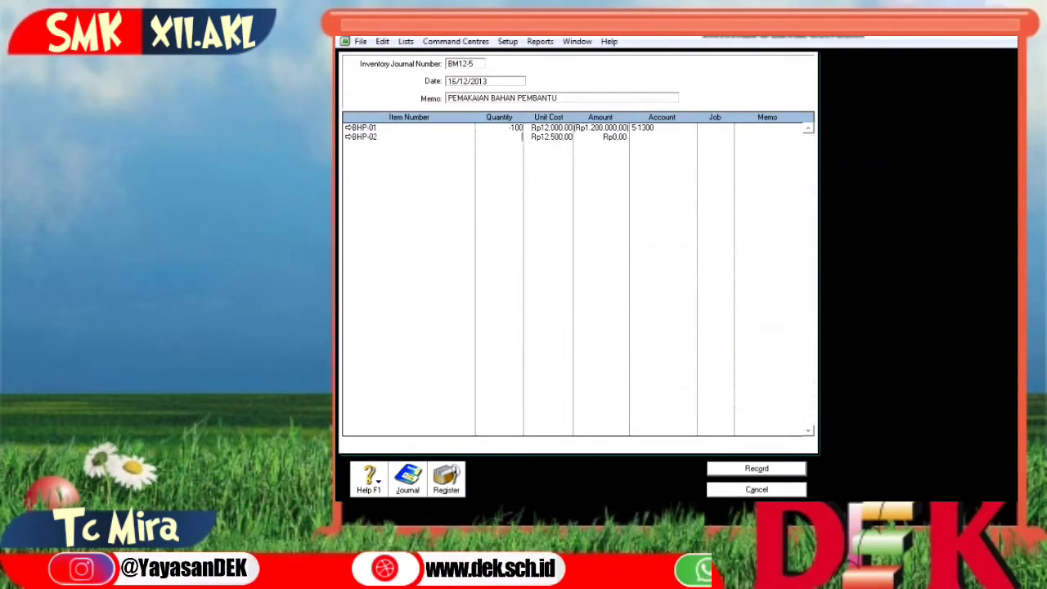
type("-100")
key("Tab")
key("Tab")
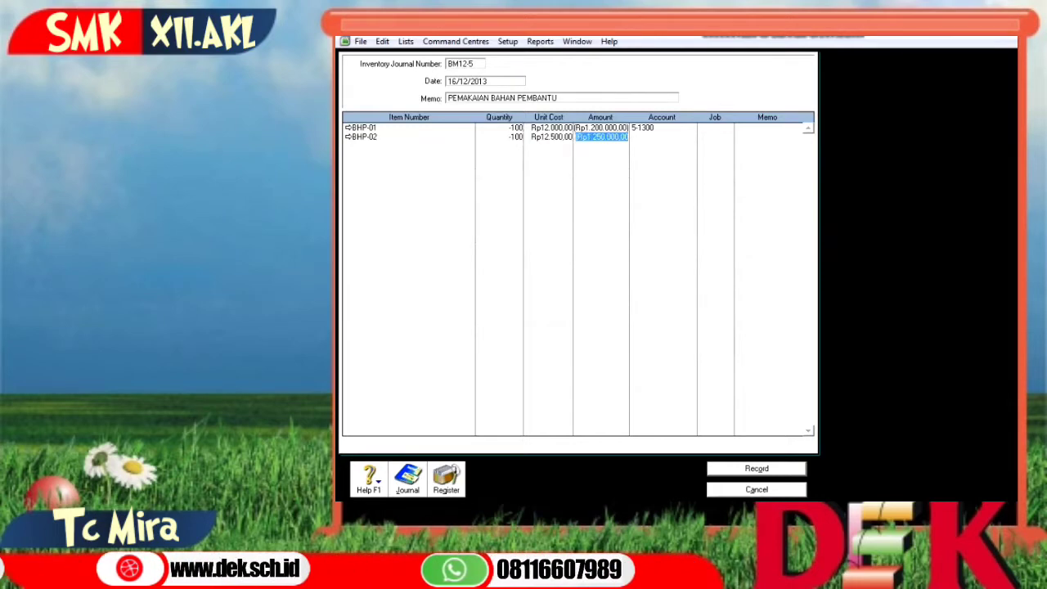
Allocate the BHP-02 line to account 5-1300, leaving its job and memo blank.
key("Tab")
type("6")
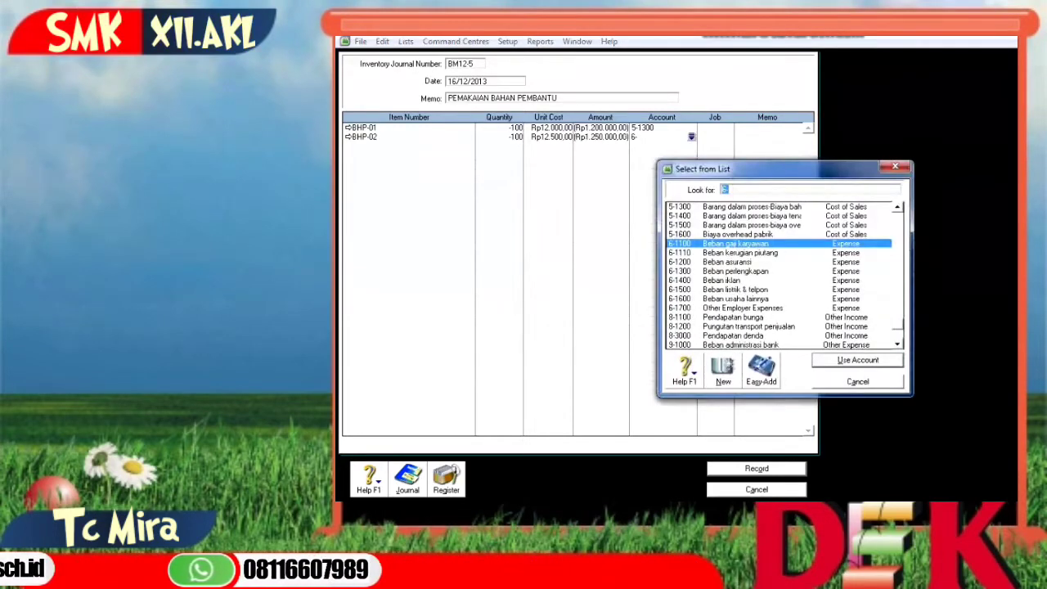
type("5-1300")
key("Return")
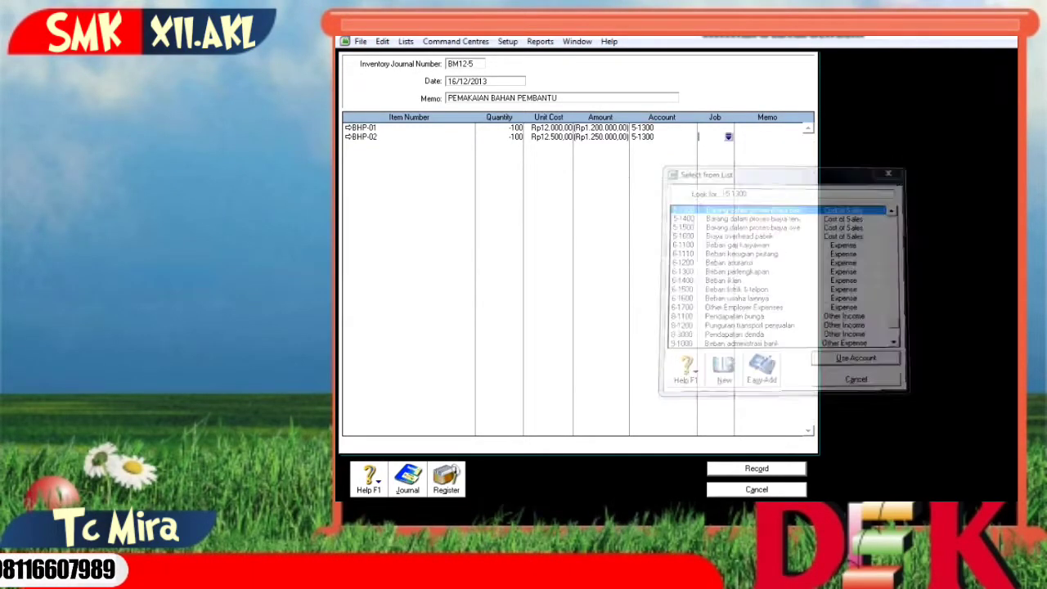
key("Tab")
key("Tab")
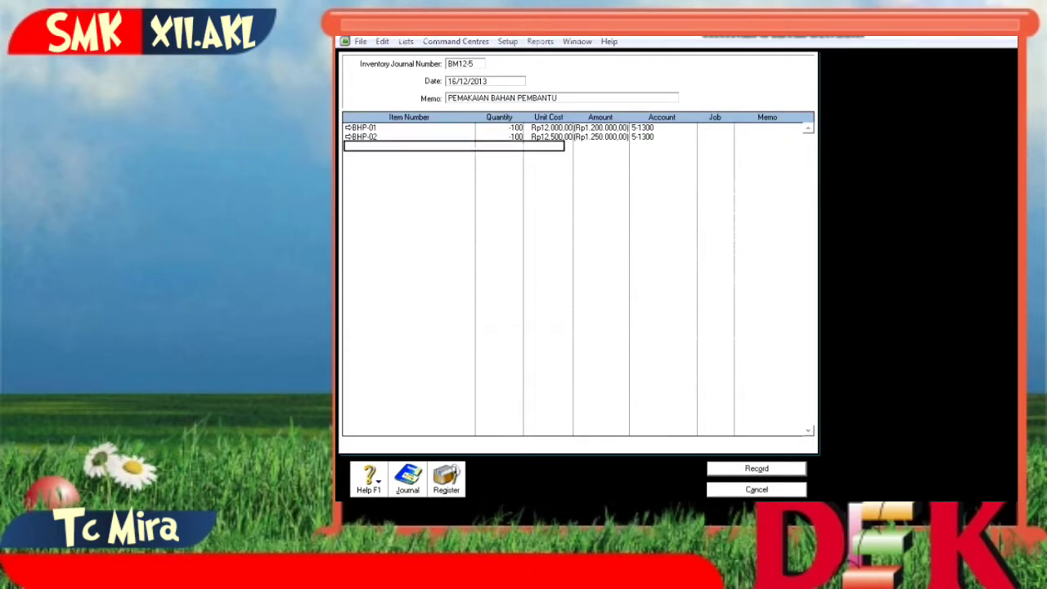
Add item BHP-03 to the adjustment with a quantity of -20.
key("Tab")
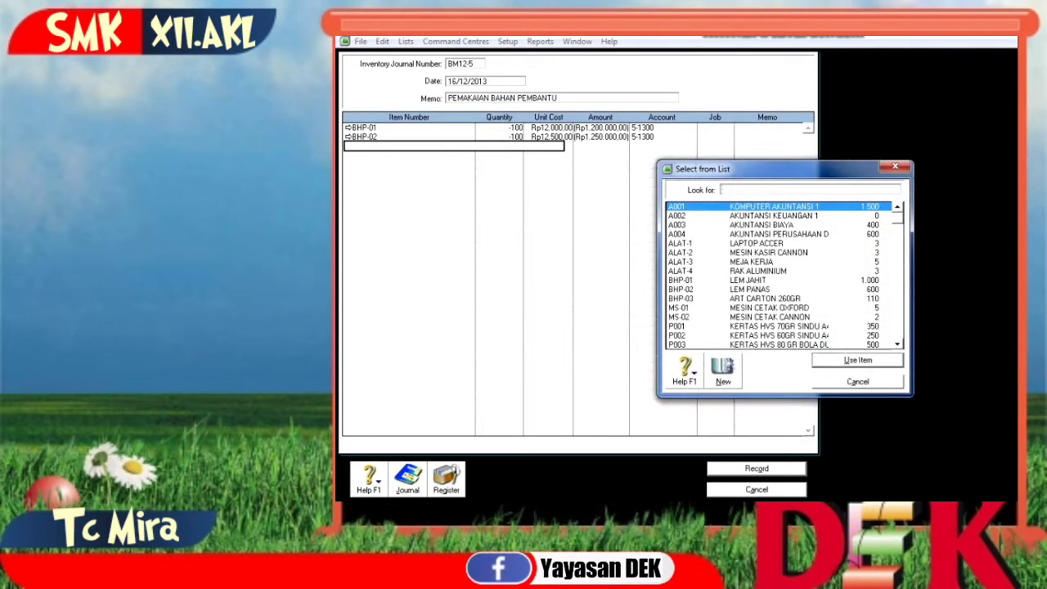
type("BHP-03")
key("Return")
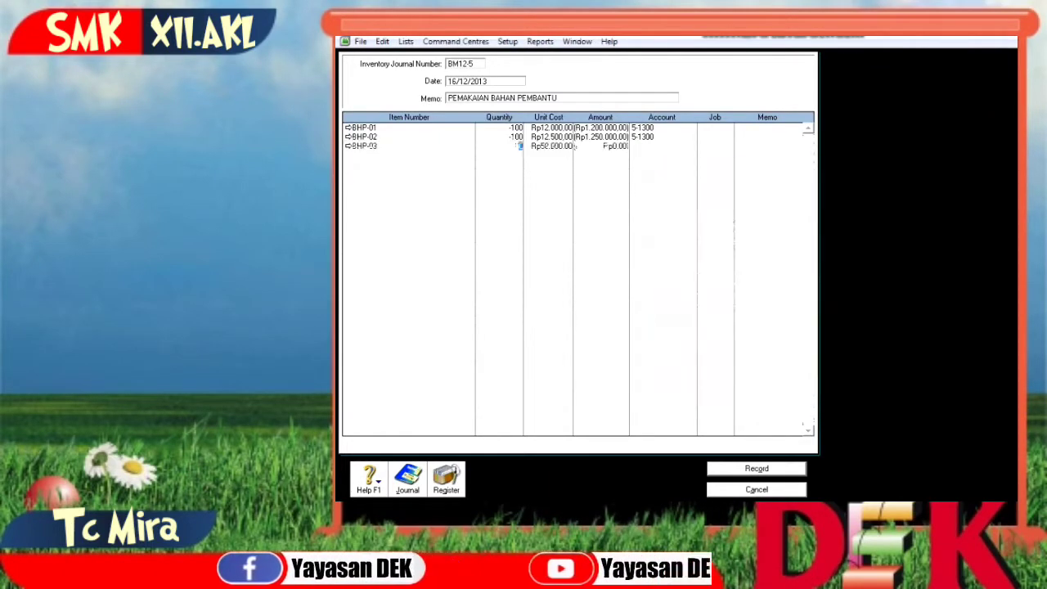
type("-20")
key("Tab")
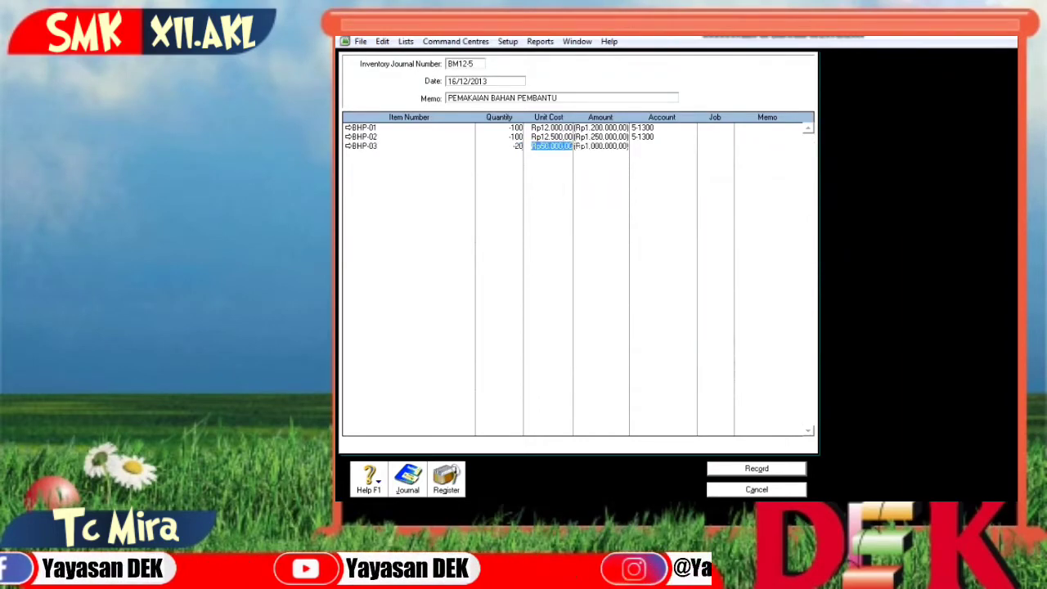
Allocate the BHP-03 line to account 5-1300, keeping its unit cost and amount.
key("Tab")
key("Tab")
type("6")
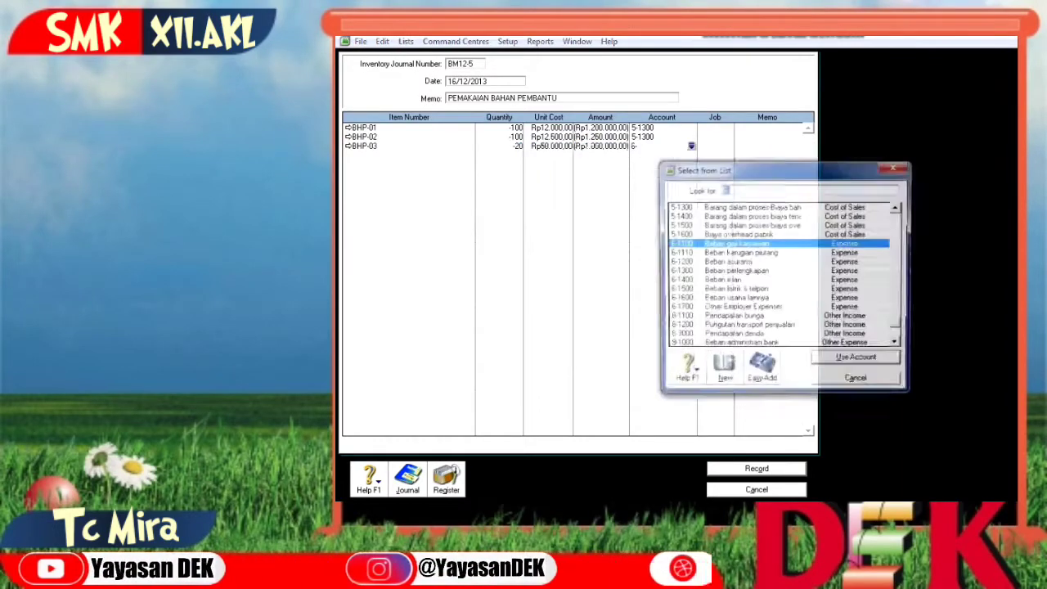
type("5-1300")
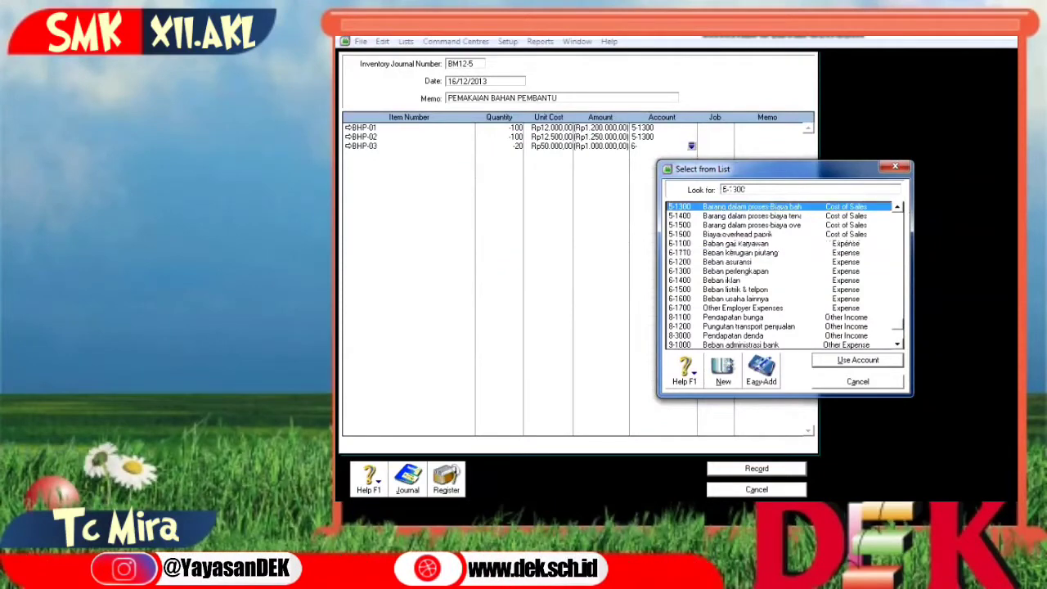
key("Return")
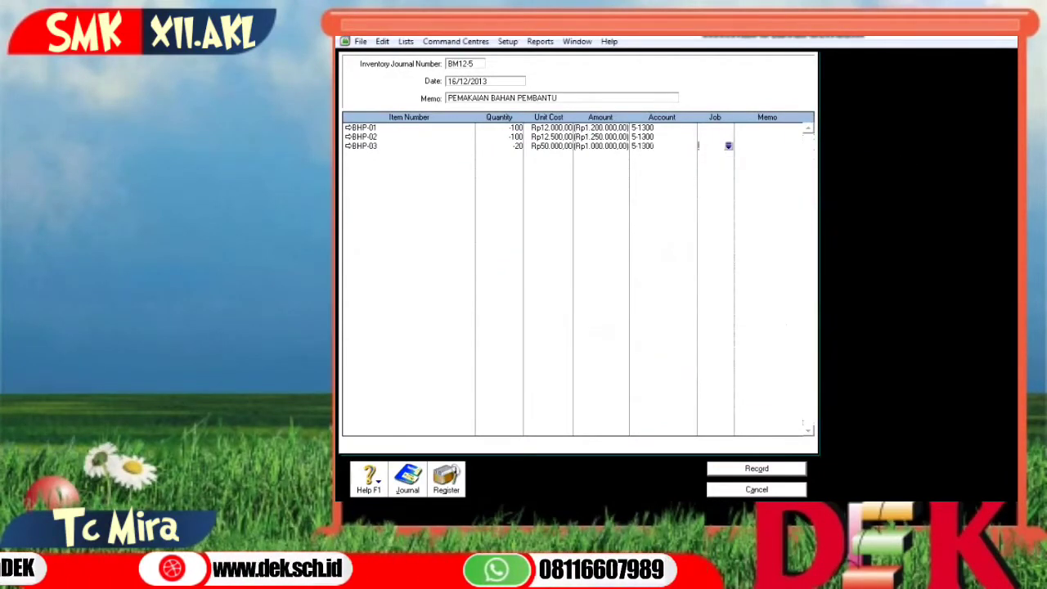
Review the recap of the BM12-5 transaction and record the inventory adjustment.
key("ctrl+r")
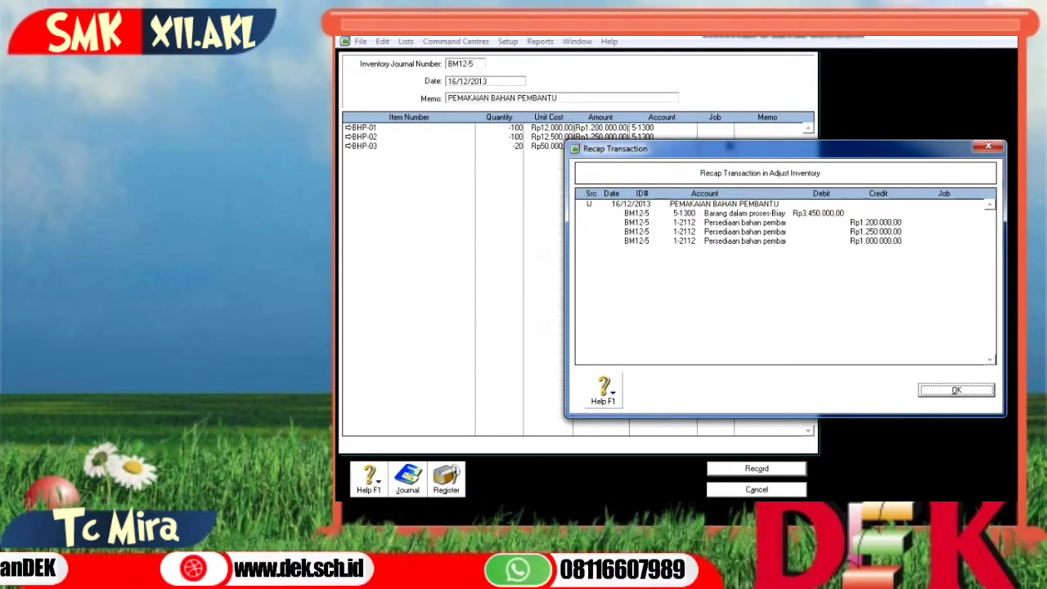
key("Return")
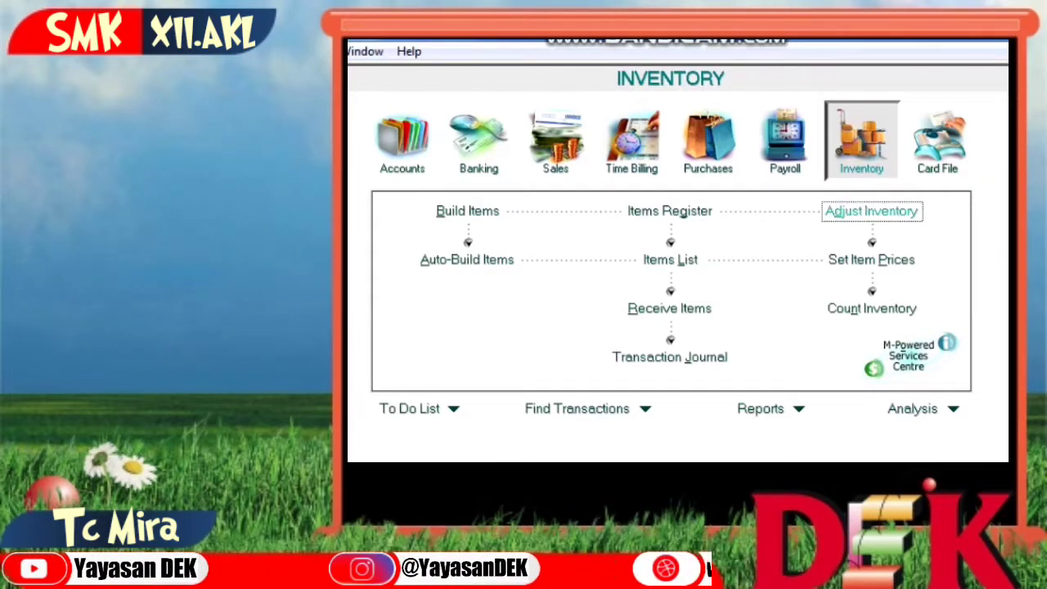
Start a new inventory adjustment numbered BM12-6, dated 18/12/2013, with the memo PENYELESAIAN PRODUKSI.
type("B")
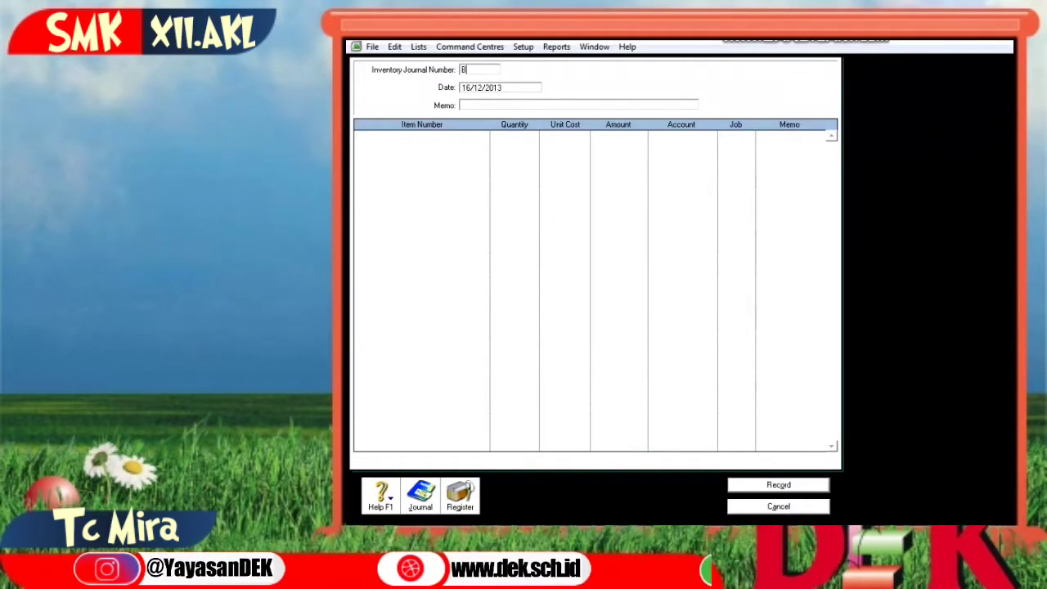
type("M12")
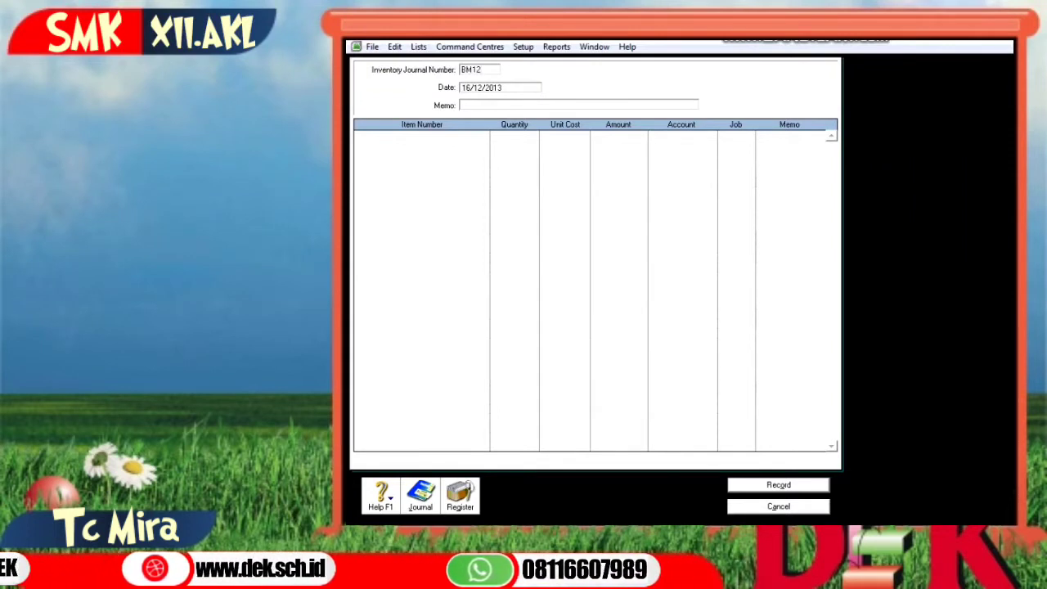
type("-6")
key("Tab")
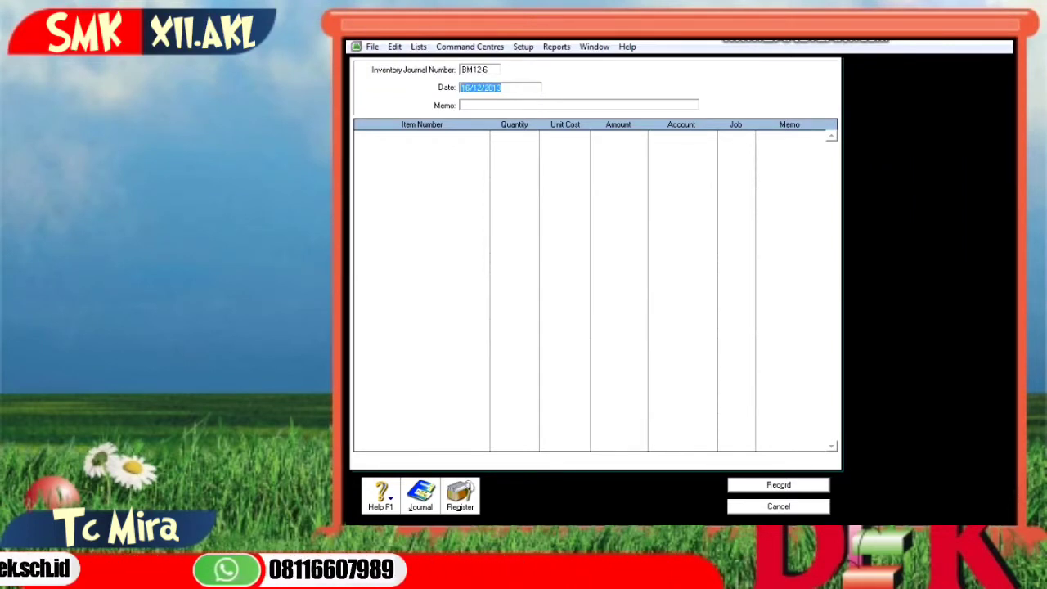
type("18/12/2013")
key("Tab")
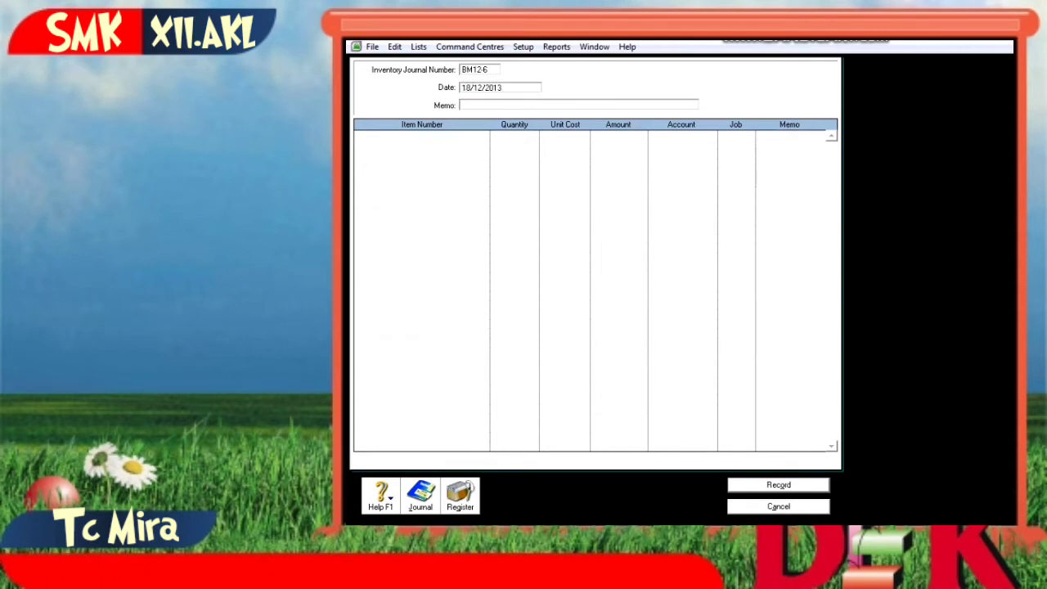
type("PENYELESA")
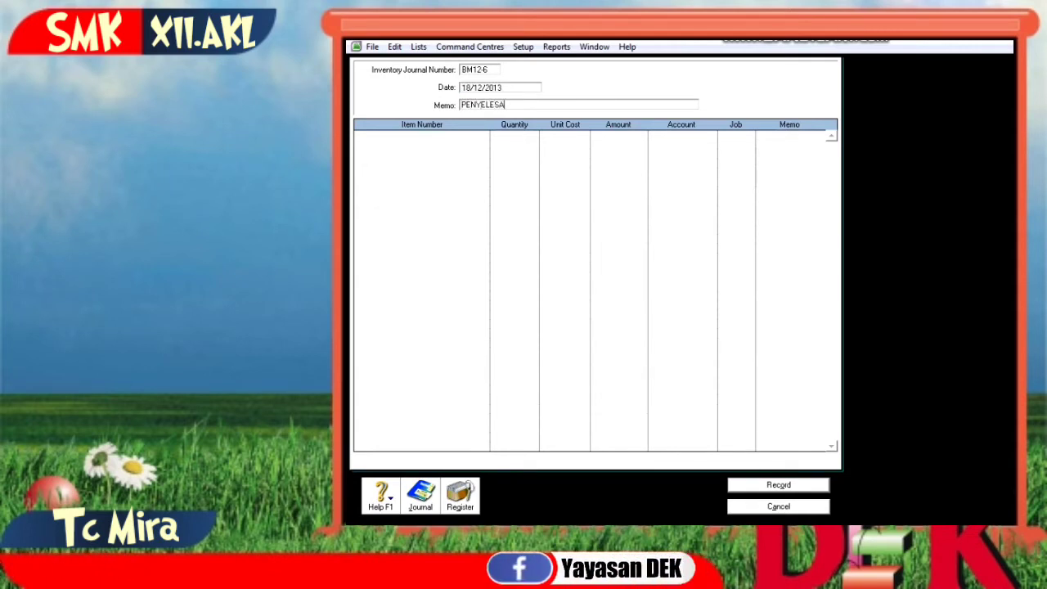
type("IAN PRODUKSI")
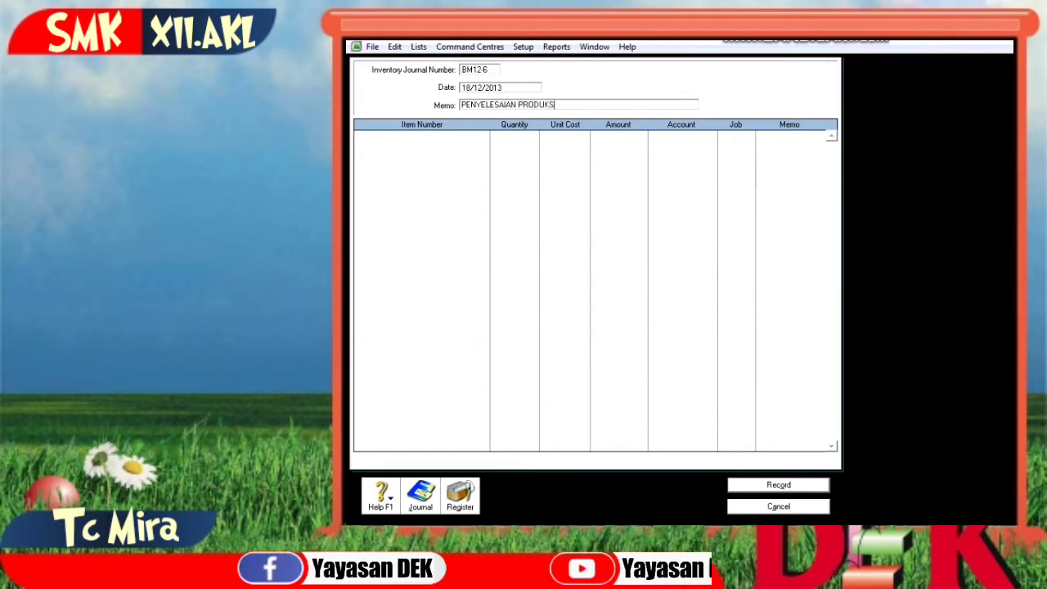
key("Tab")
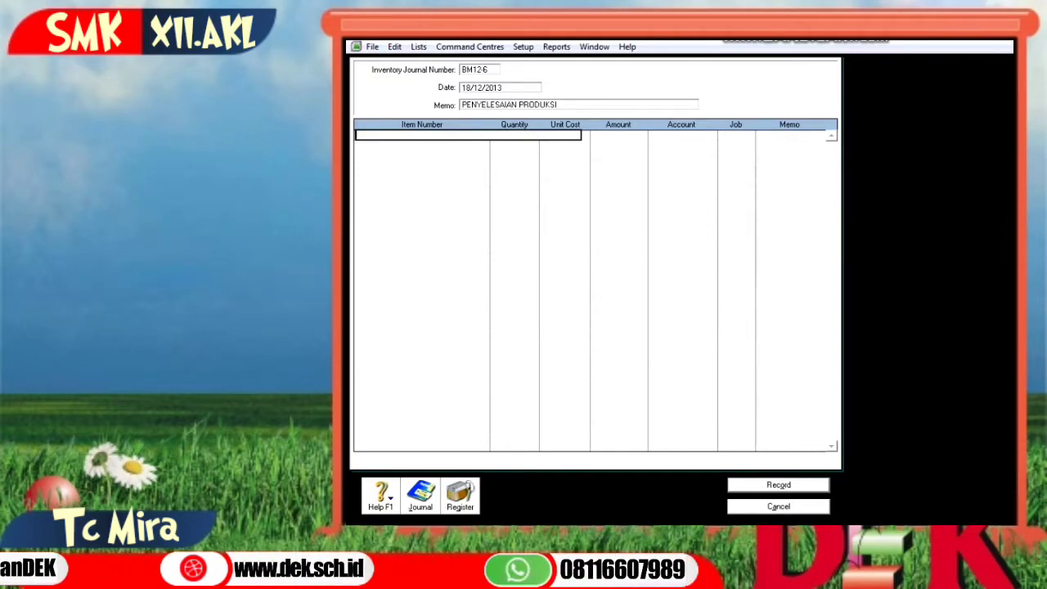
Add item A002 with a quantity of 400 and a total amount of Rp16.700.000.
key("Tab")
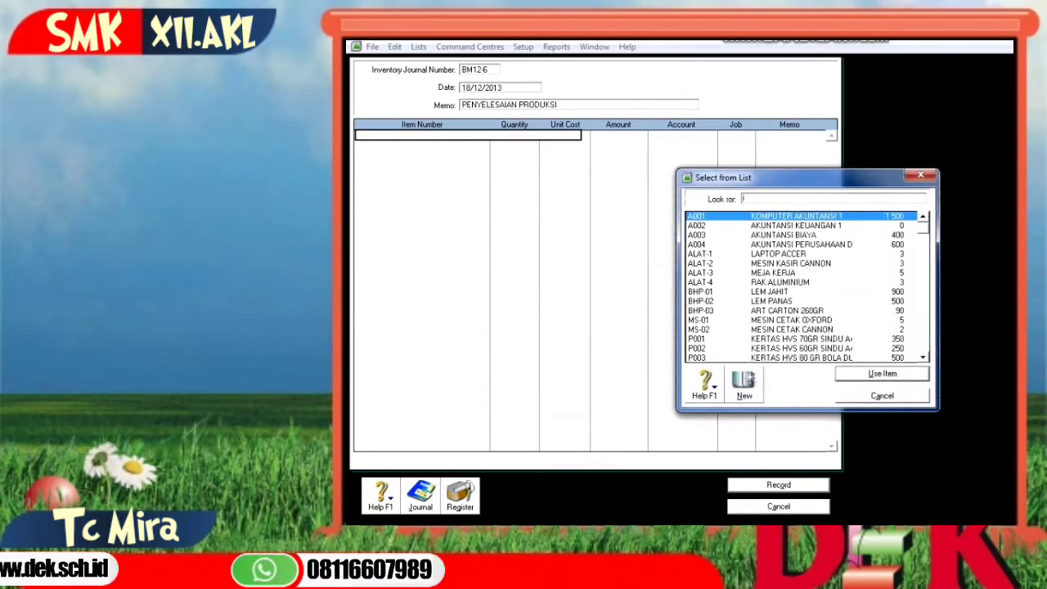
type("A002")
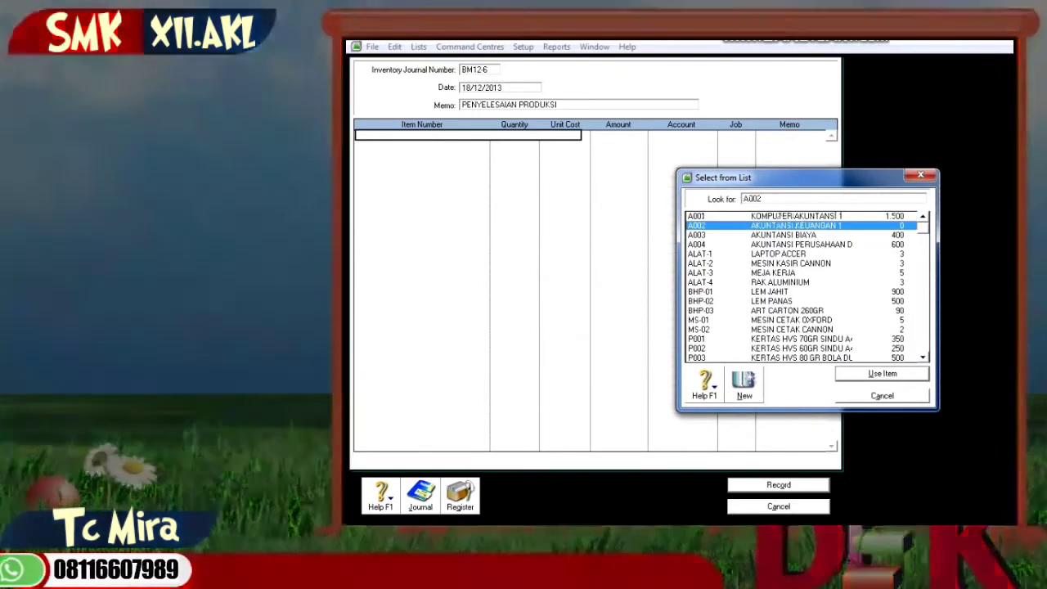
key("Return")
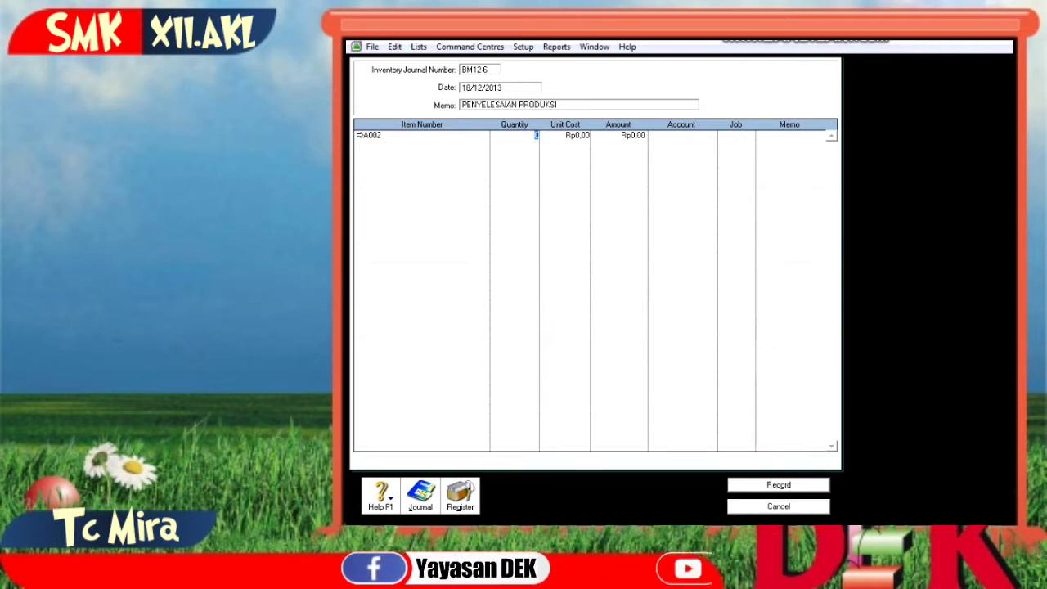
type("400")
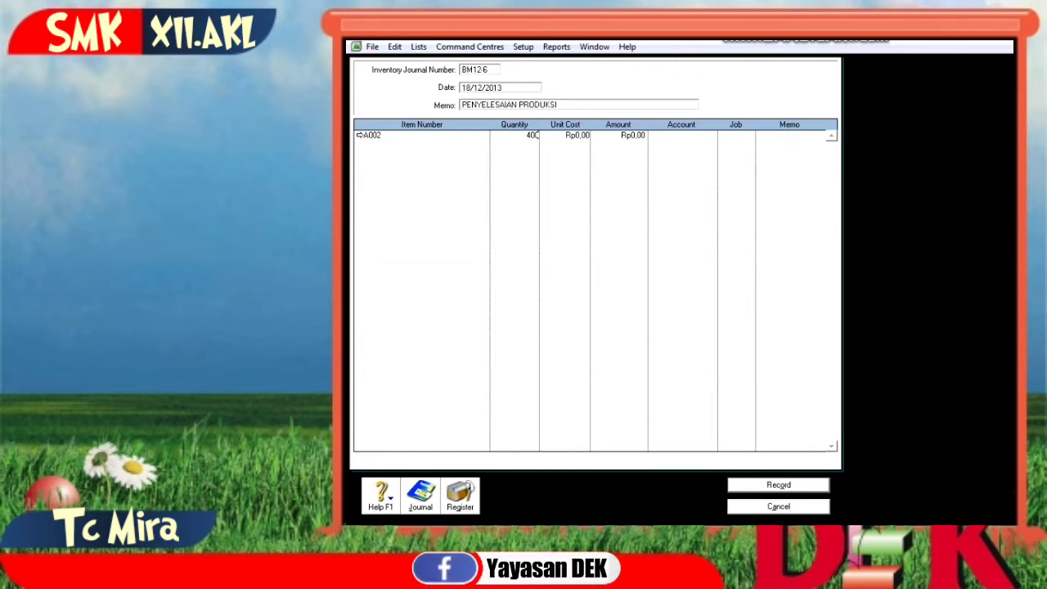
left_click(634, 135)
type("1")
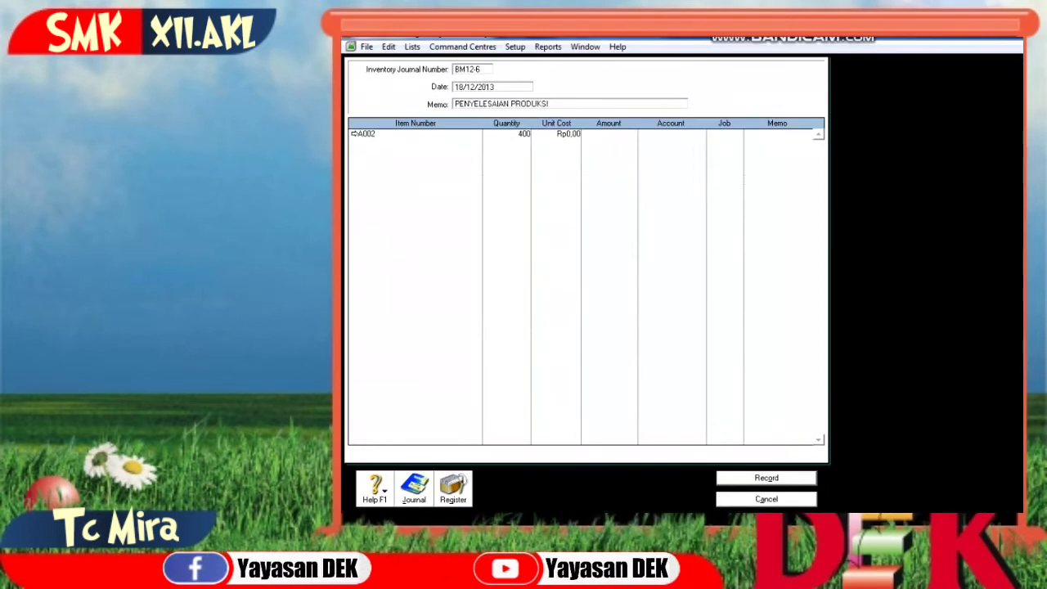
type("6700000")
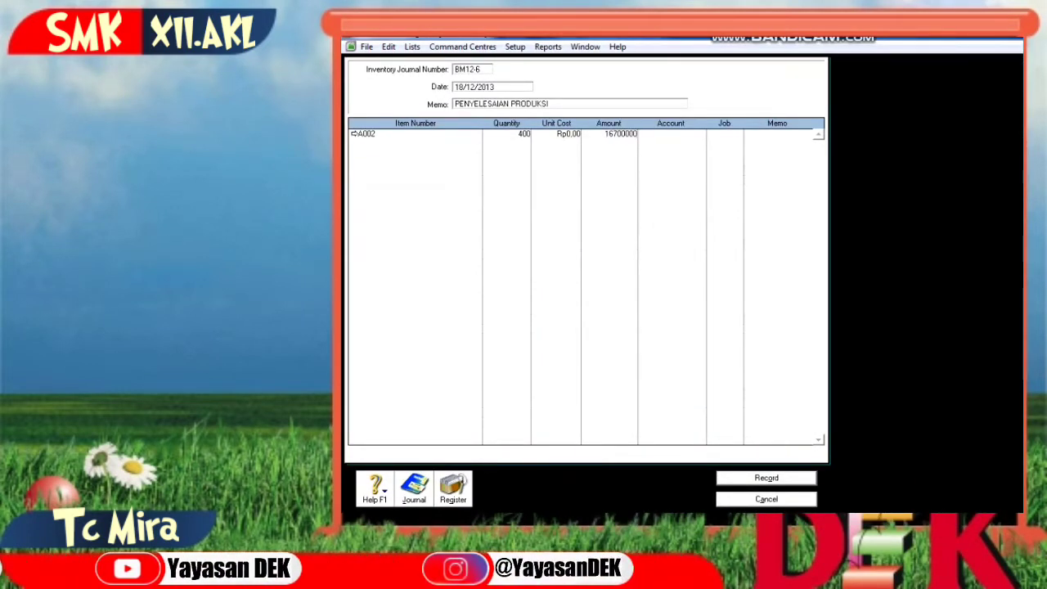
Allocate the A002 line to account 5-1300.
key("Tab")
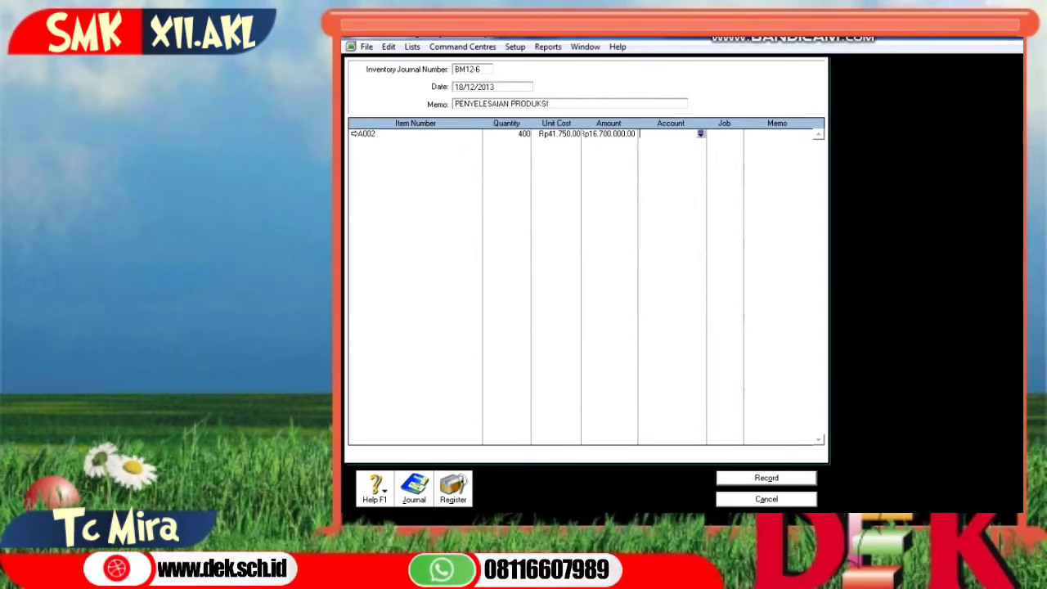
type("6")
type("5-1300")
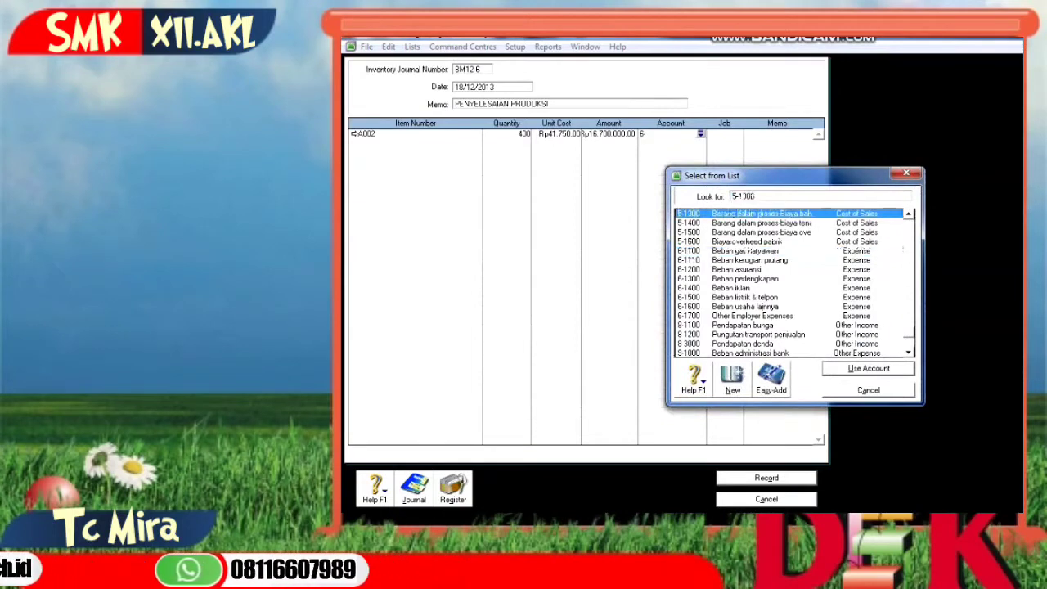
key("Return")
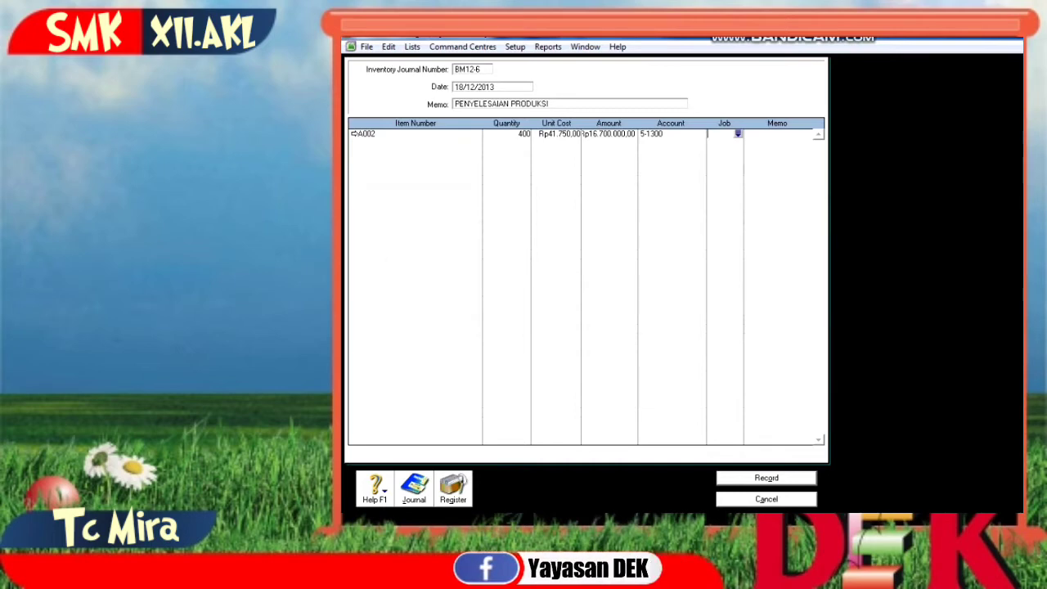
Add a second A002 line to the adjustment with a quantity of 400 and a total amount of Rp2.000.000.
key("Tab")
key("Tab")
key("Tab")
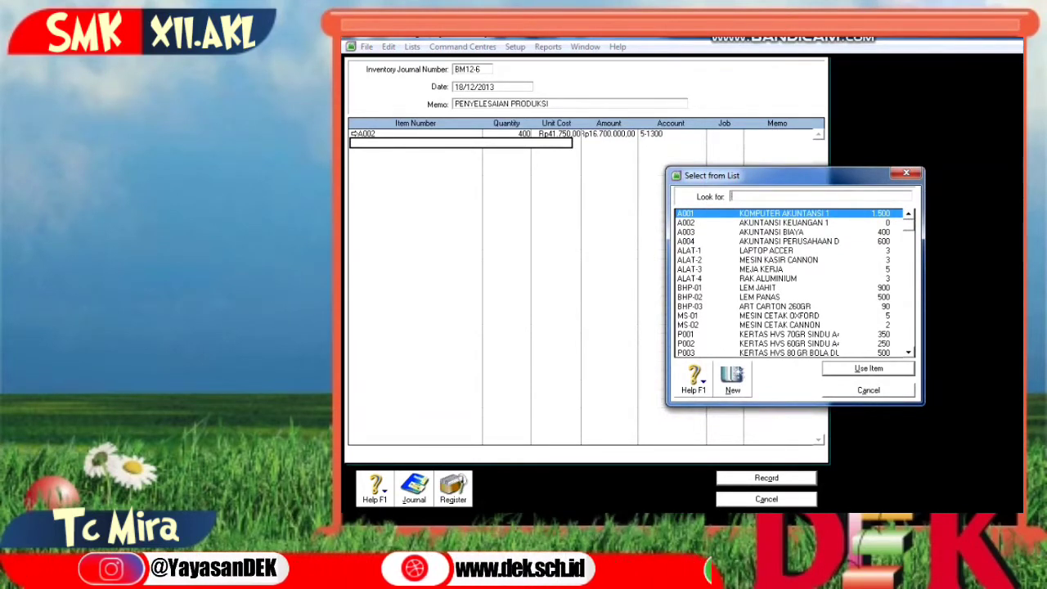
type("A002")
key("Return")
type("400")
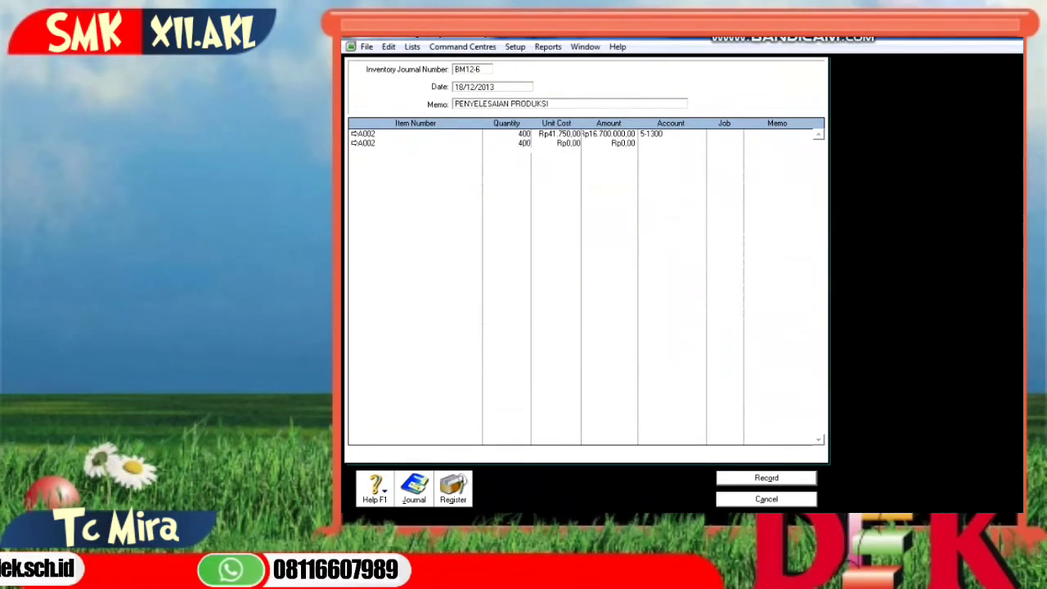
left_click(625, 143)
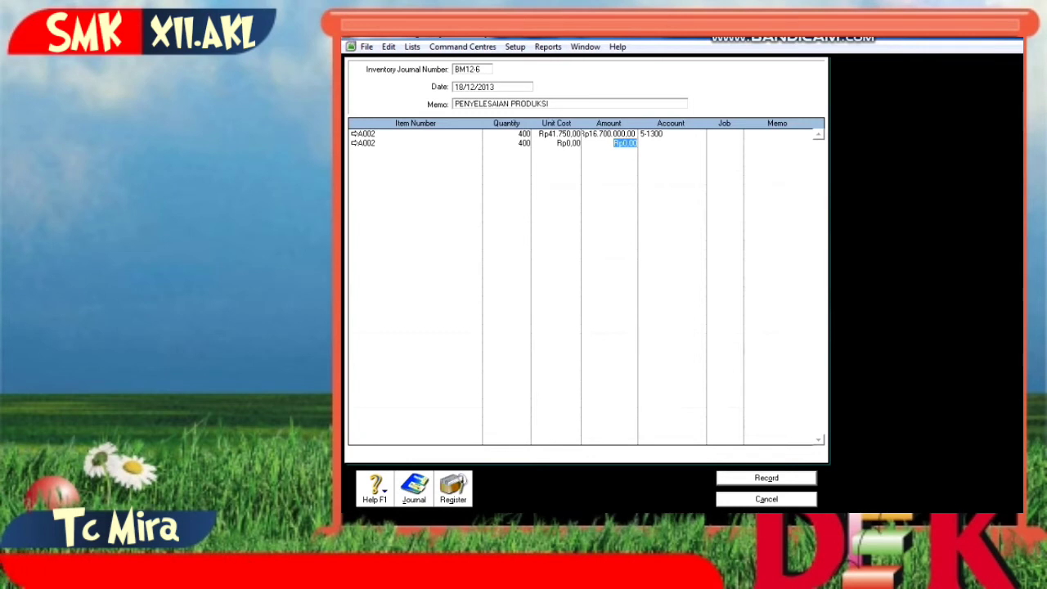
type("2000000")
key("Tab")
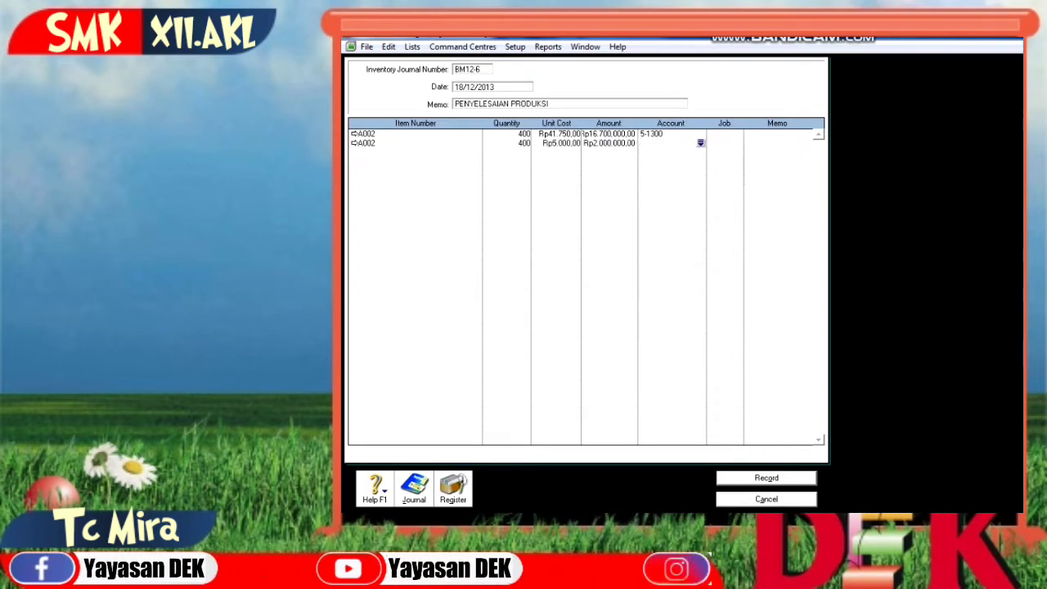
Allocate the second A002 line to account 5-1400.
type("6-")
type("5-1400")
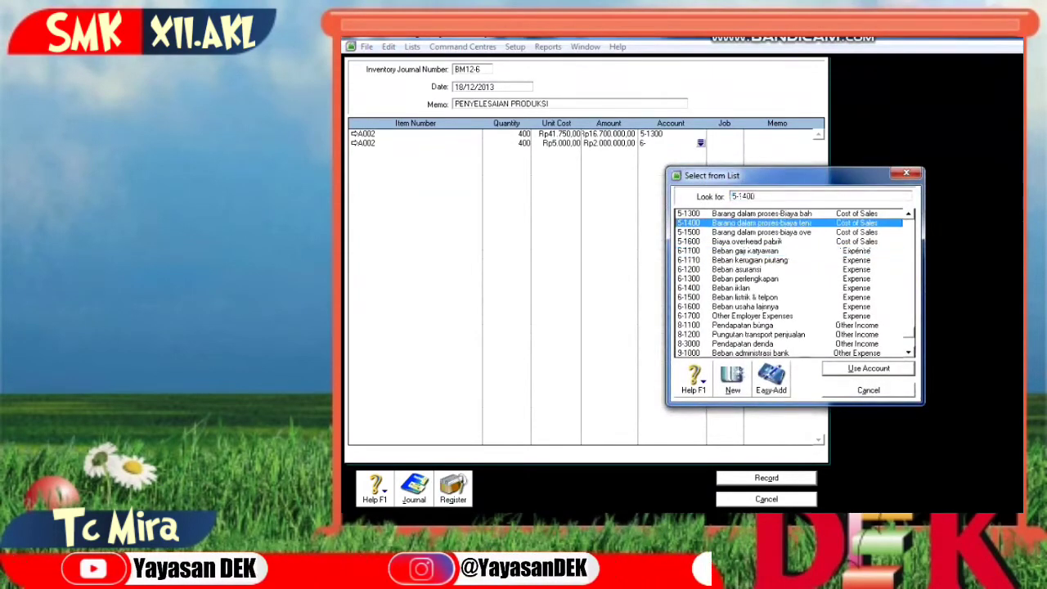
key("Return")
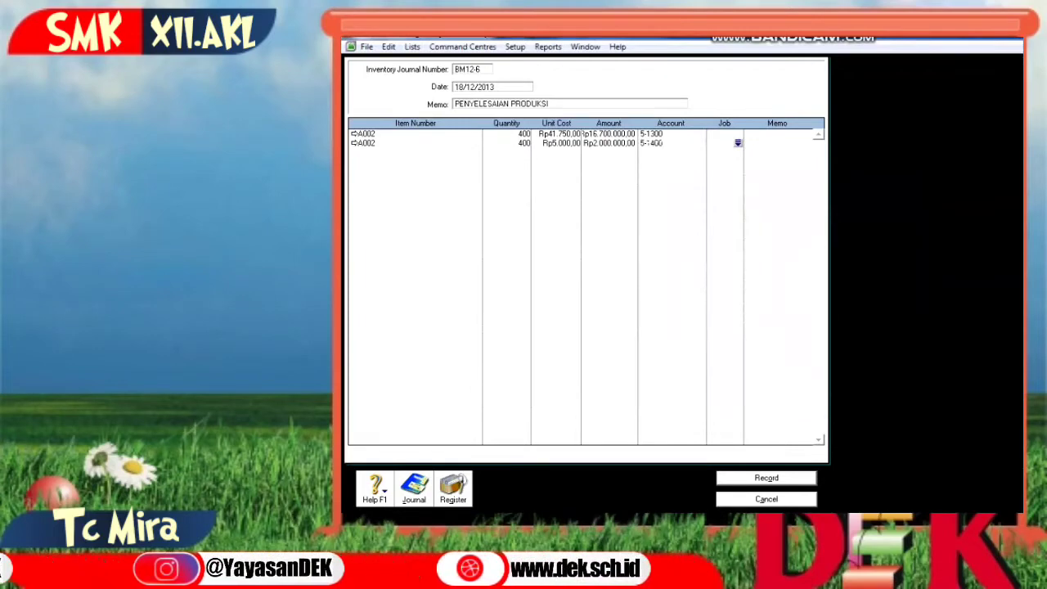
Add a third A002 line with a quantity of 400 and a total amount of Rp1.300.000.
key("Tab")
key("Tab")
key("Tab")
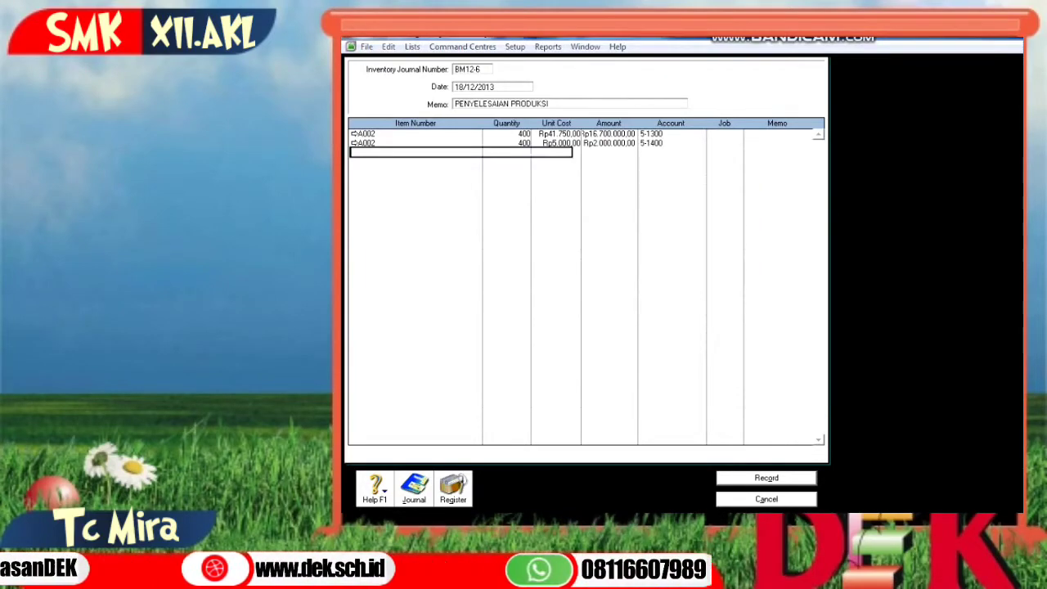
key("Return")
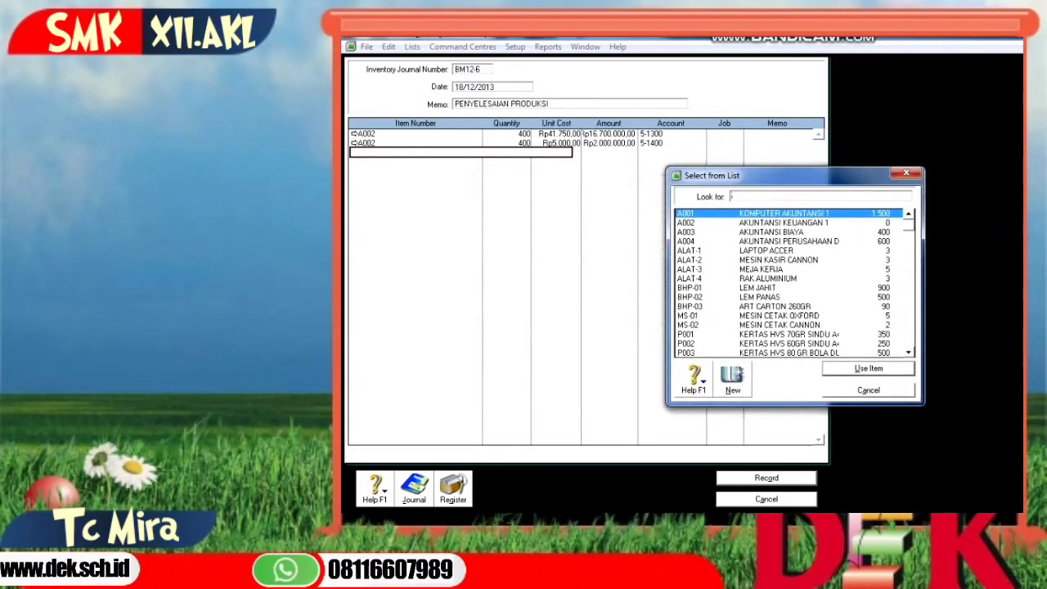
type("A002")
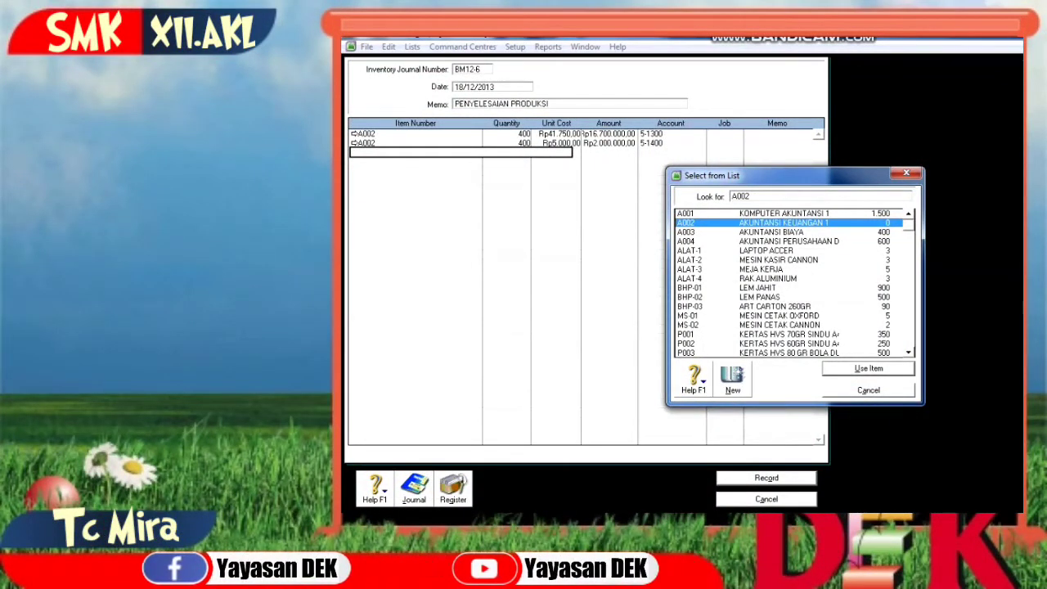
key("Return")
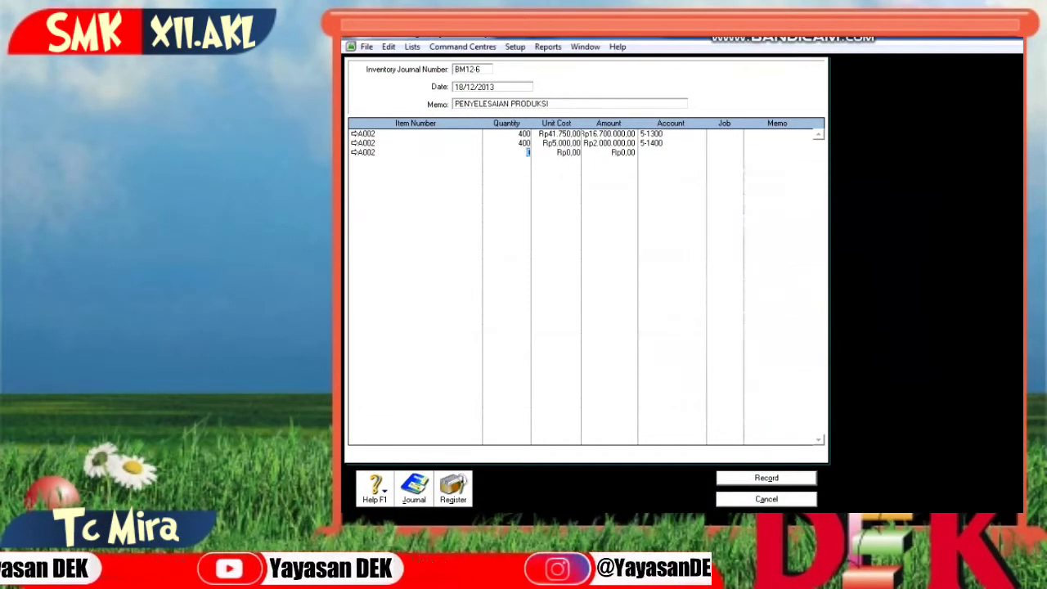
type("400")
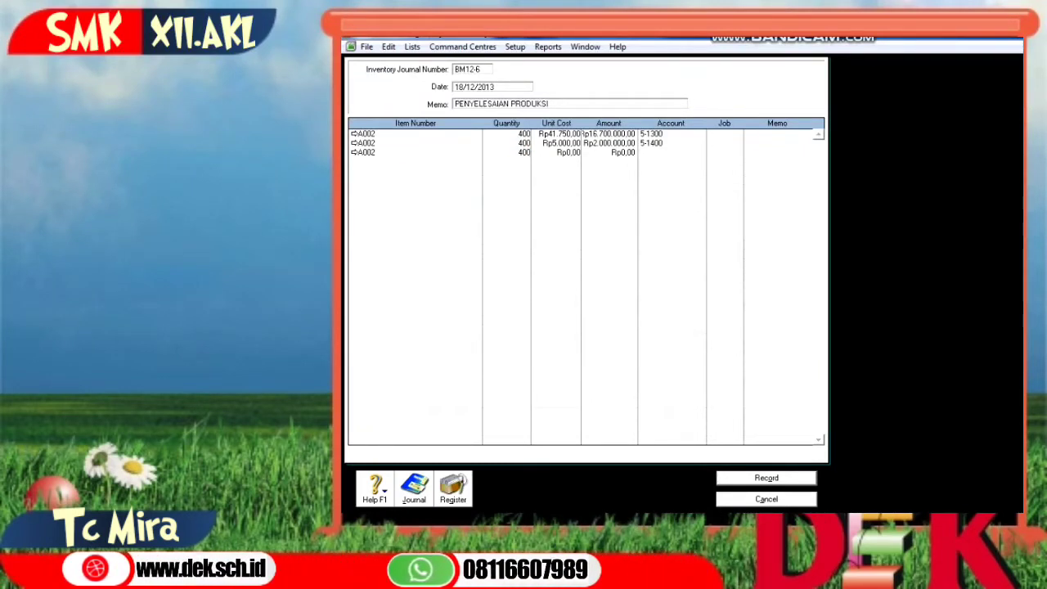
left_click(625, 152)
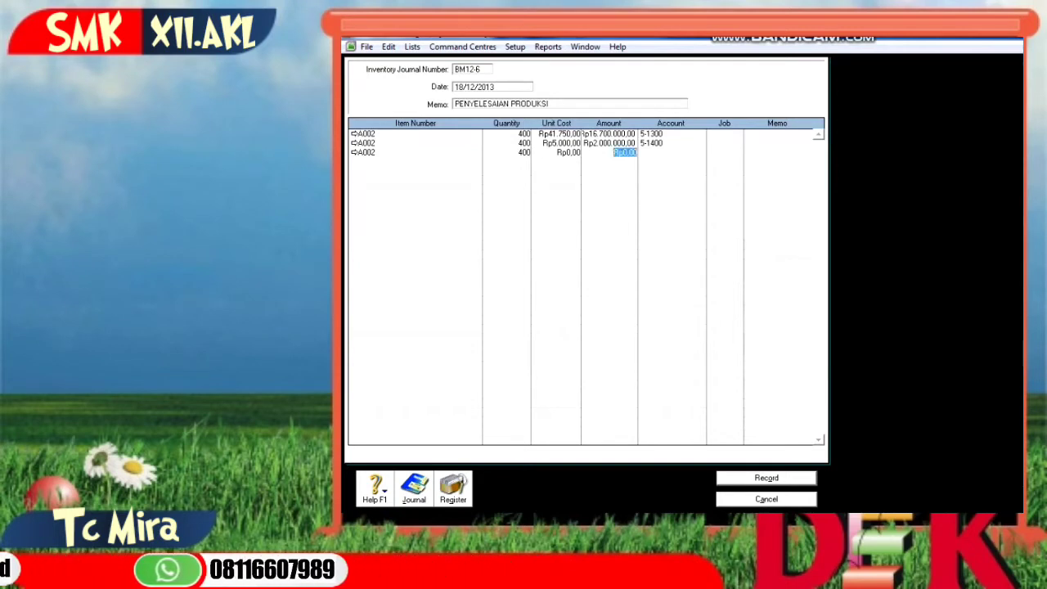
type("1300000")
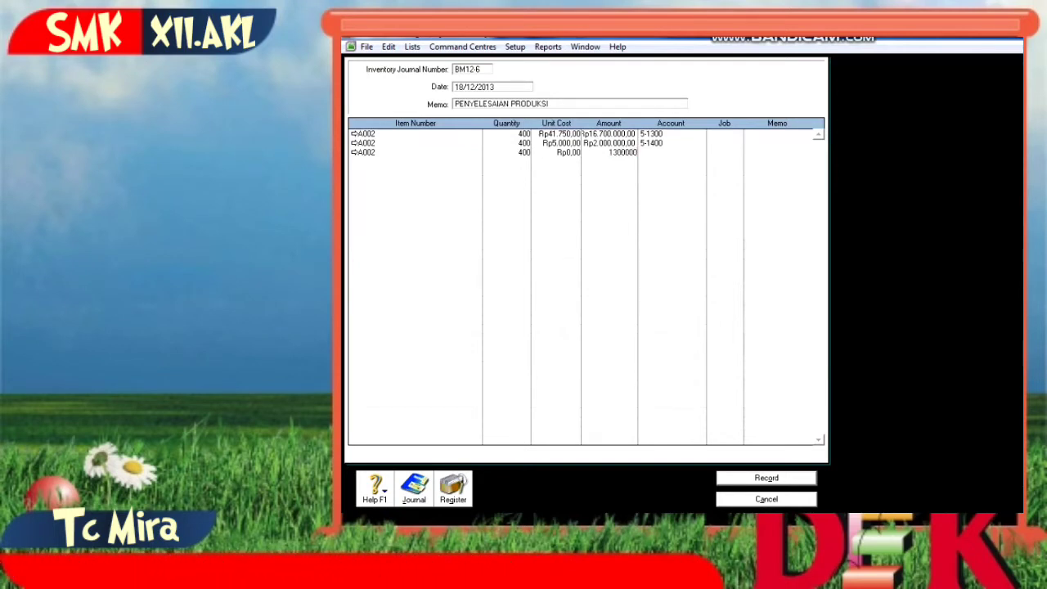
key("Tab")
Allocate the third A002 line to account 5-1500 and review the recap of the BM12-6 transaction.
type("6-")
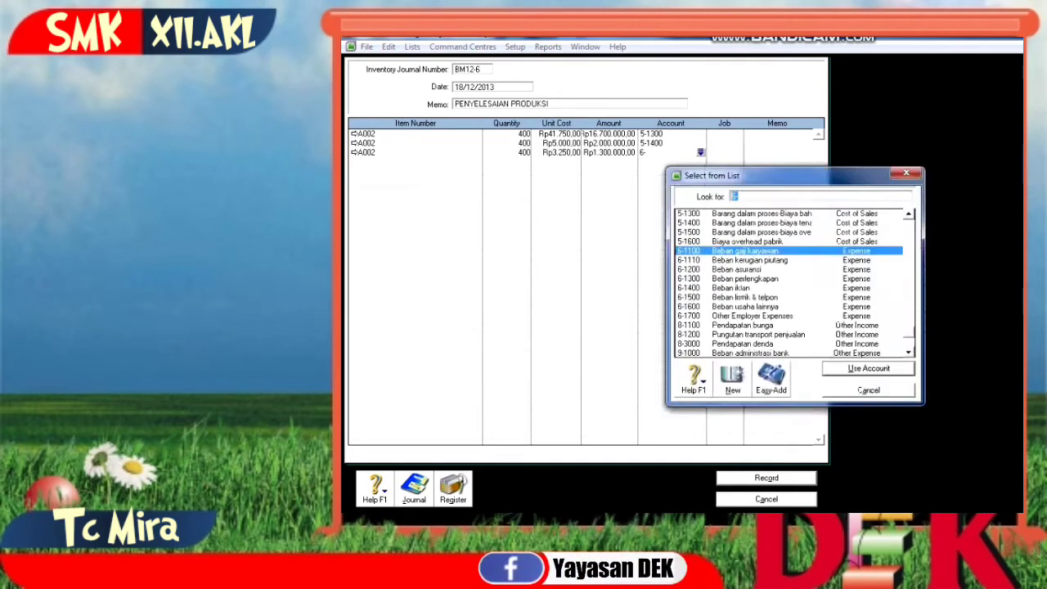
type("1600")
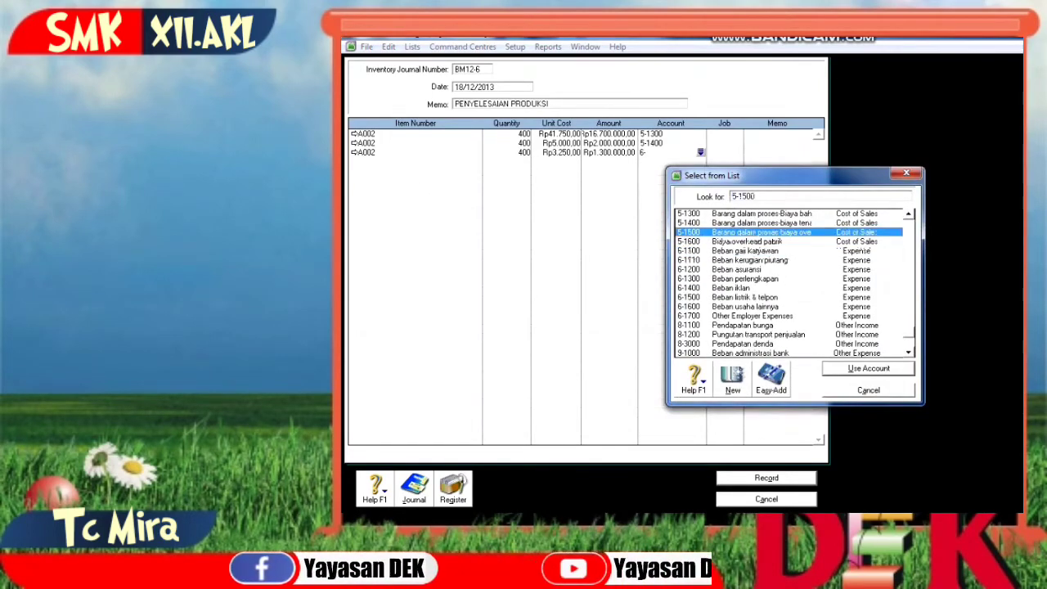
key("Return")
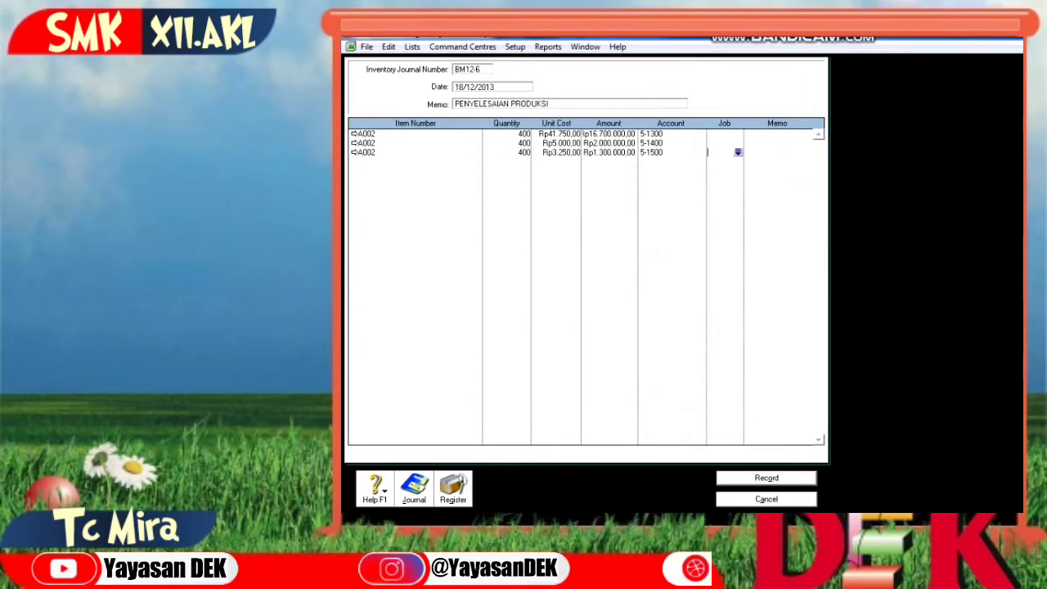
key("ctrl+r")
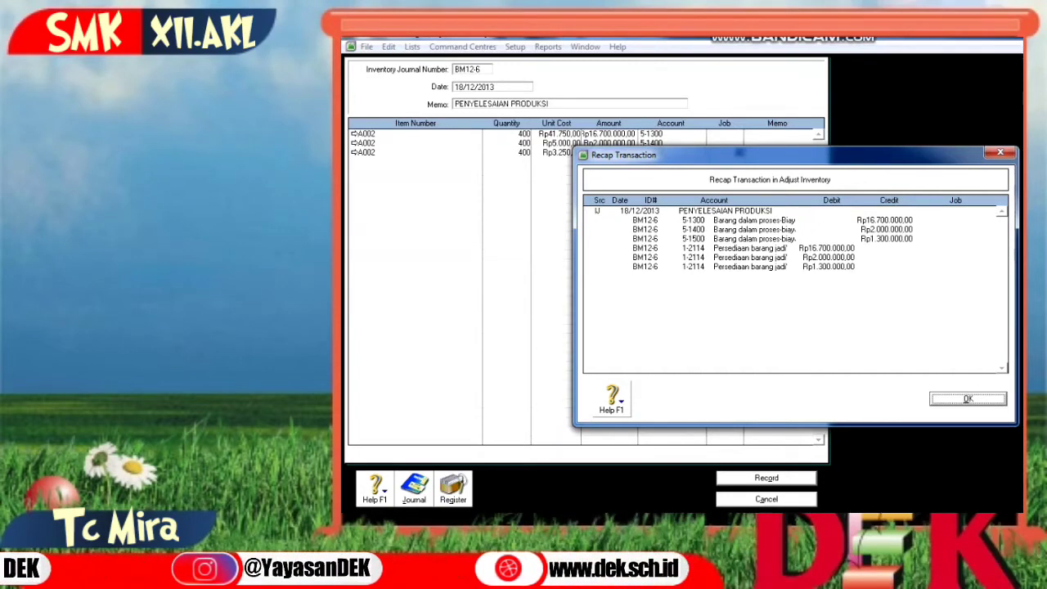
key("Return")
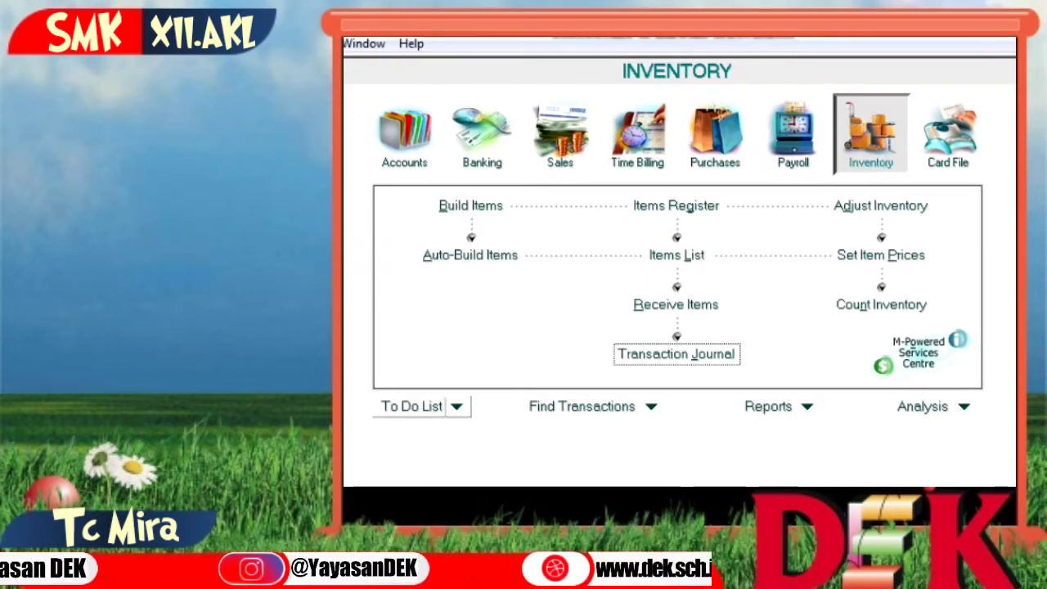
Start a new Spend Money transaction in Banking, paid from account 1-1200 Kas kecil.
left_click(482, 135)
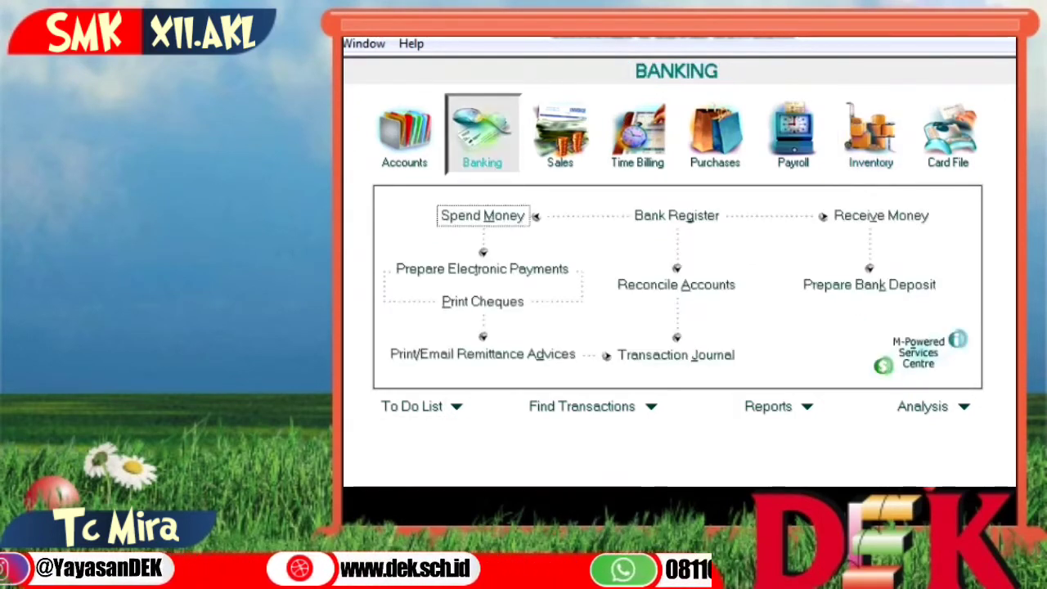
left_click(482, 215)
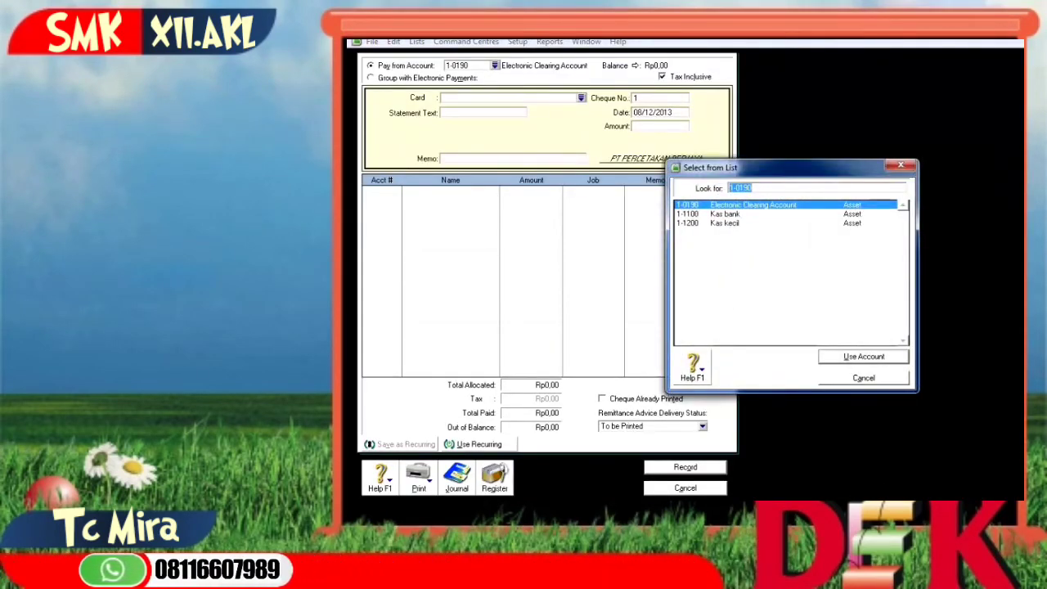
type("1-1200")
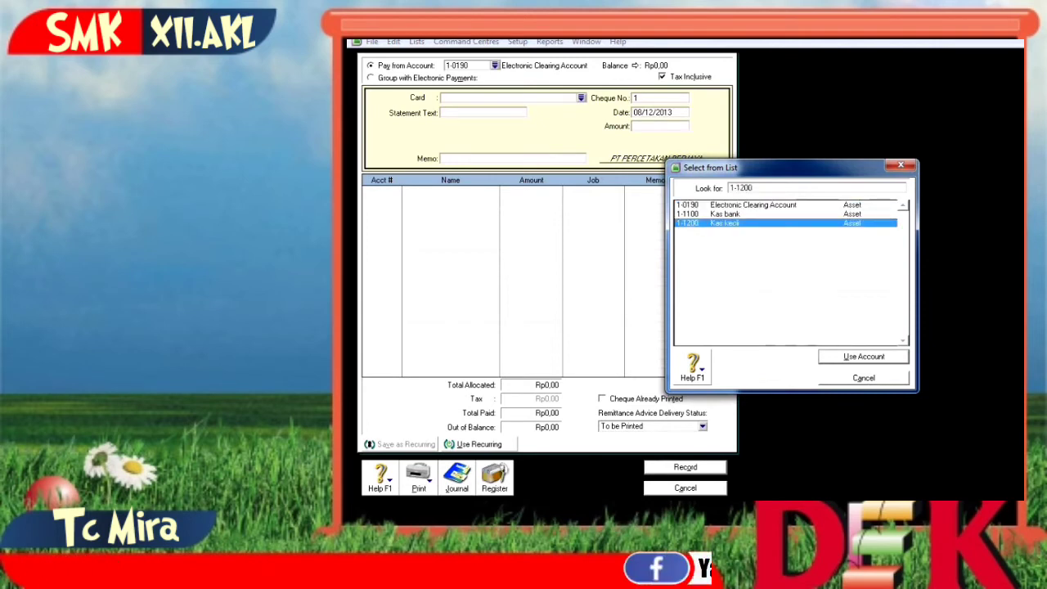
key("Return")
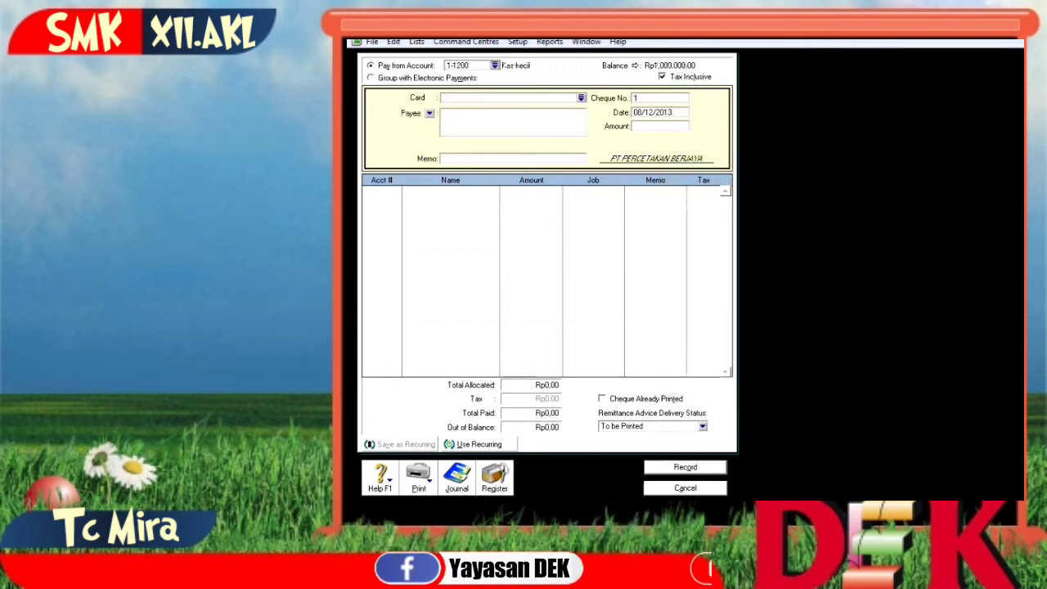
Set the payment's cheque number to VKK12-2, the date to 19/12/2013 and the amount to Rp600.000.
left_click(659, 97)
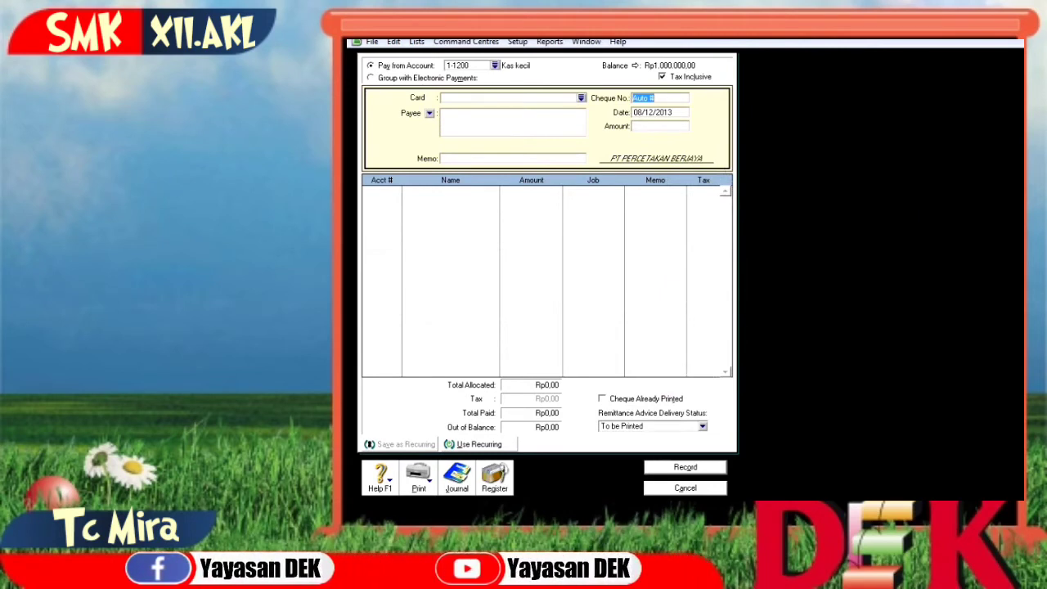
type("VKK12-2")
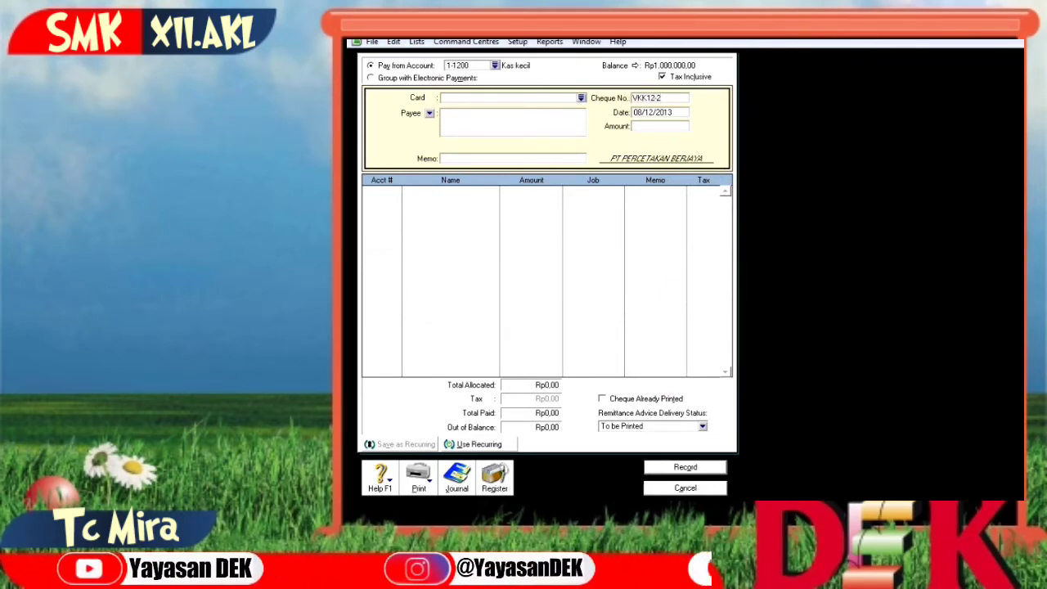
key("Tab")
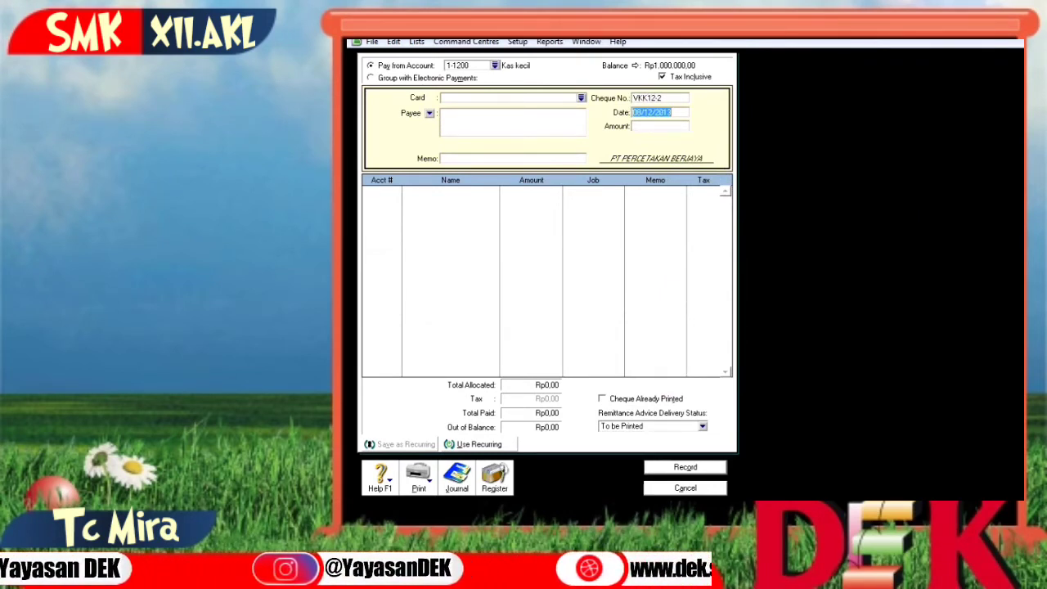
key("Tab")
key("Delete")
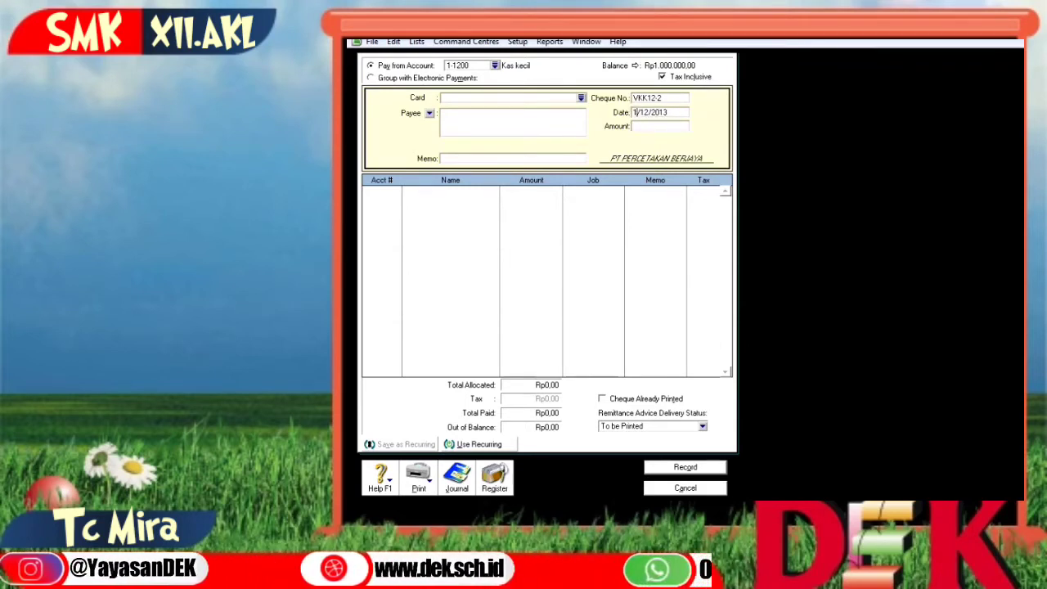
type("1")
key("Tab")
type("600")
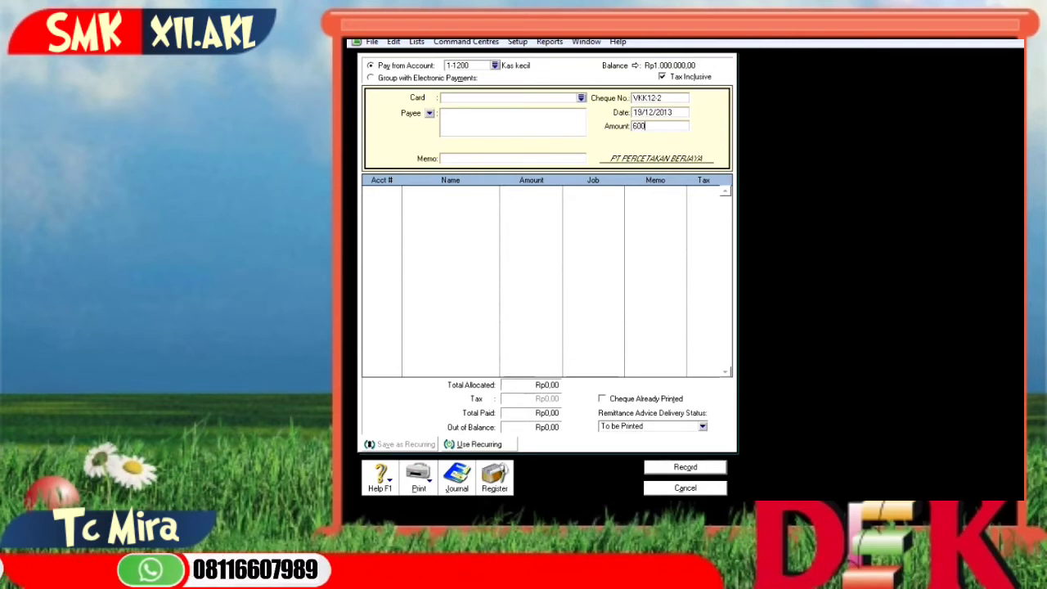
type(",000")
key("Tab")
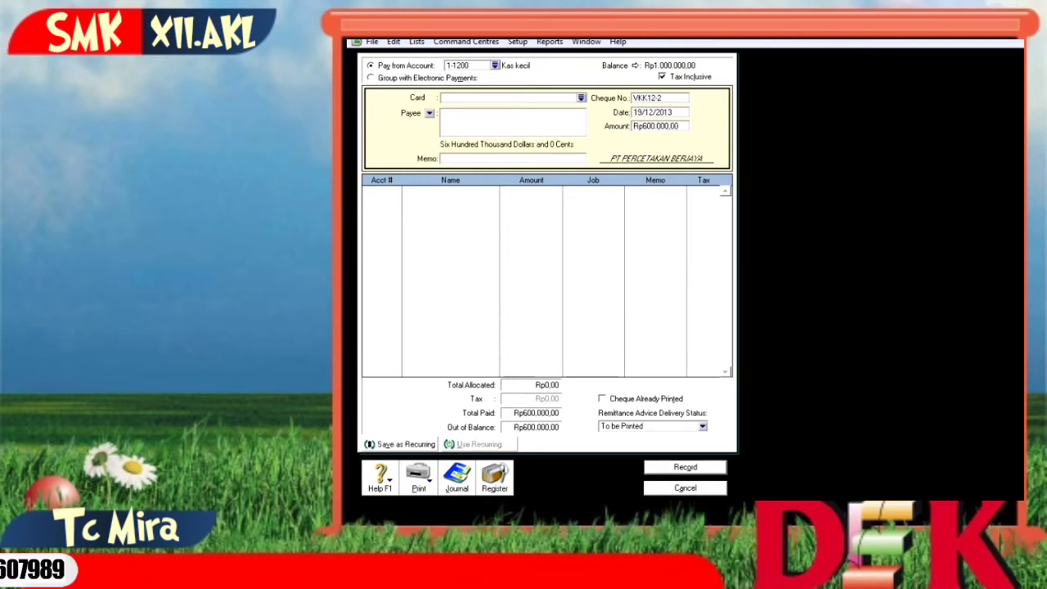
Enter PEMBAYARAN LISTRIK PABRIK as the payment's memo.
type("PEMBAYARAN LI")
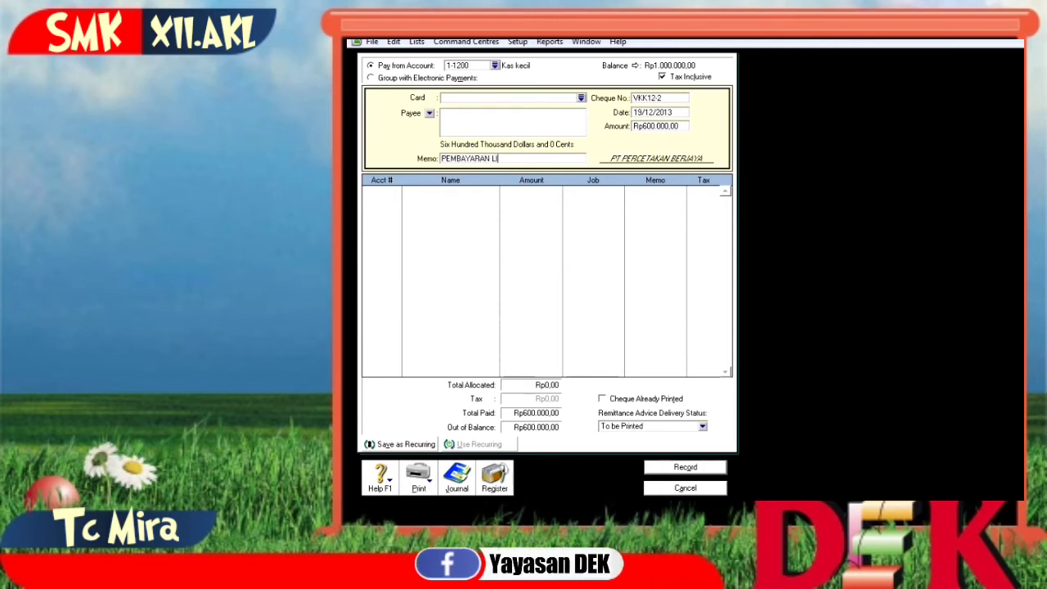
type("STRIK PABIK")
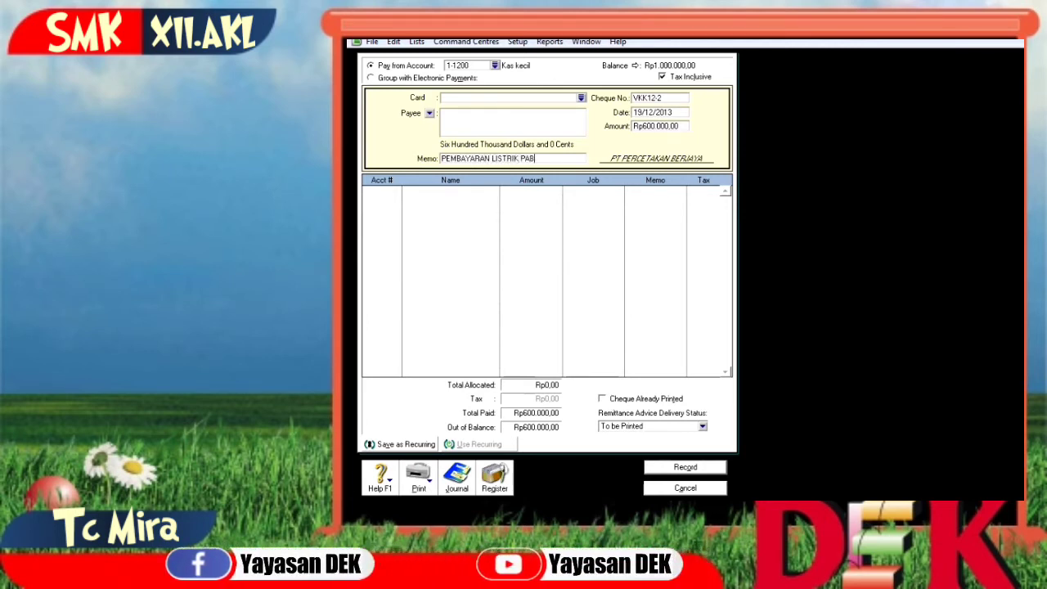
key("BackSpace")
key("BackSpace")
type("RIK")
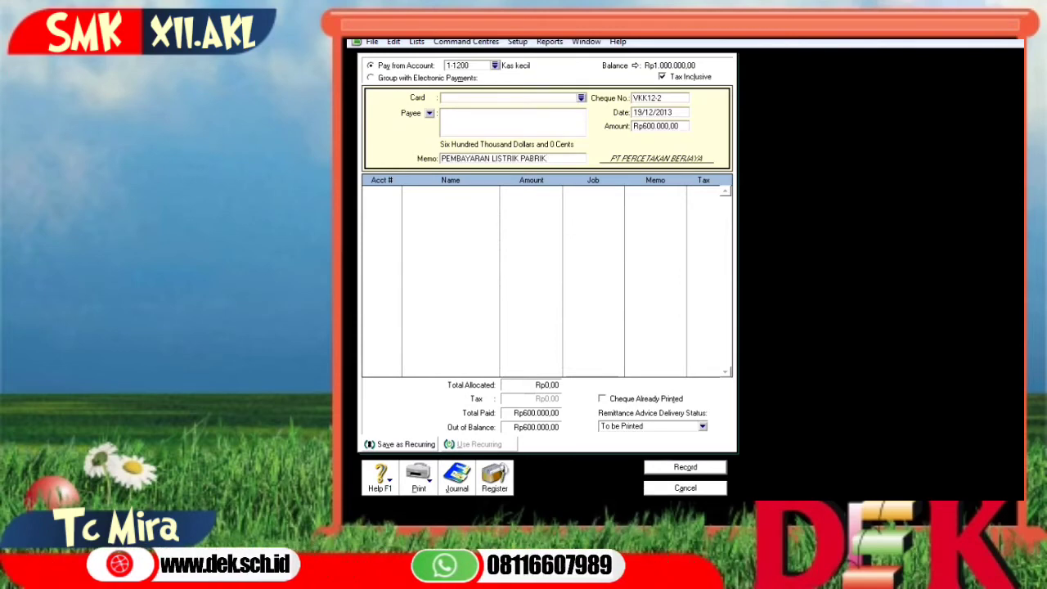
Allocate the payment to account 5-1600 Biaya overhead pabrik and bring up the transaction recap.
key("Tab")
type("6")
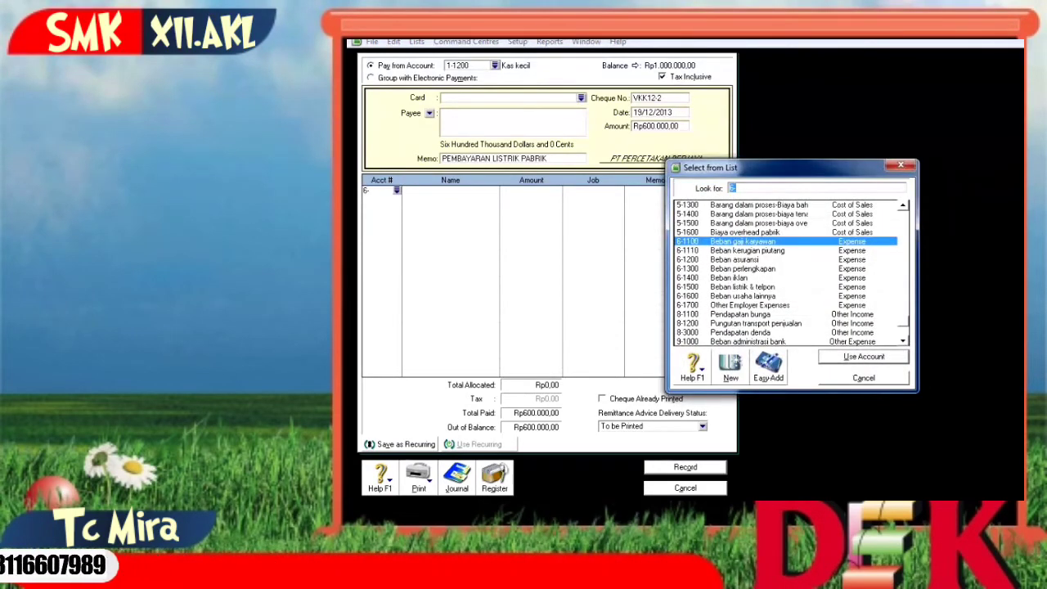
type("5-1600")
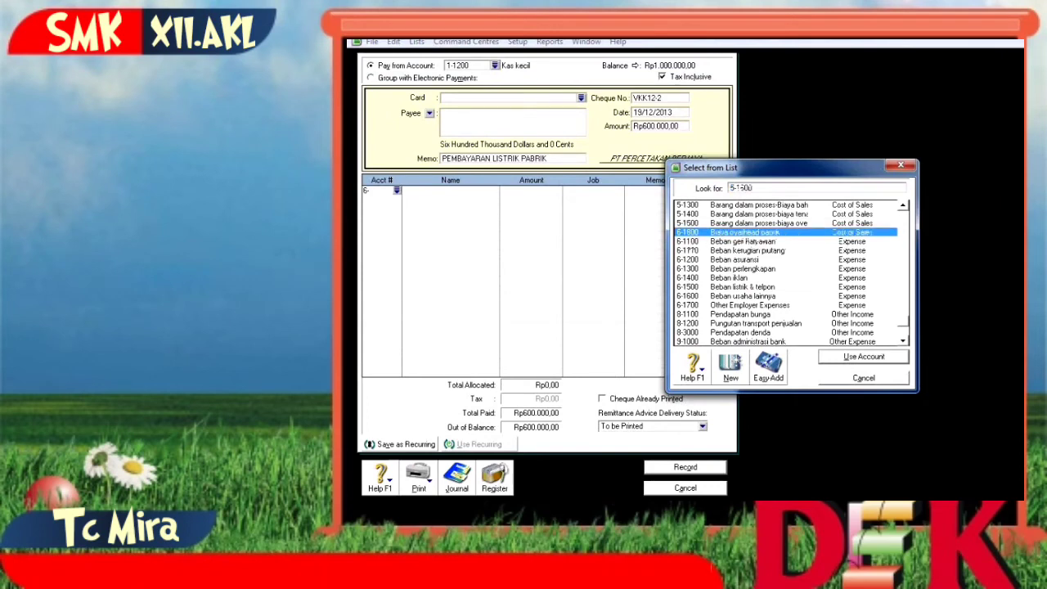
key("Return")
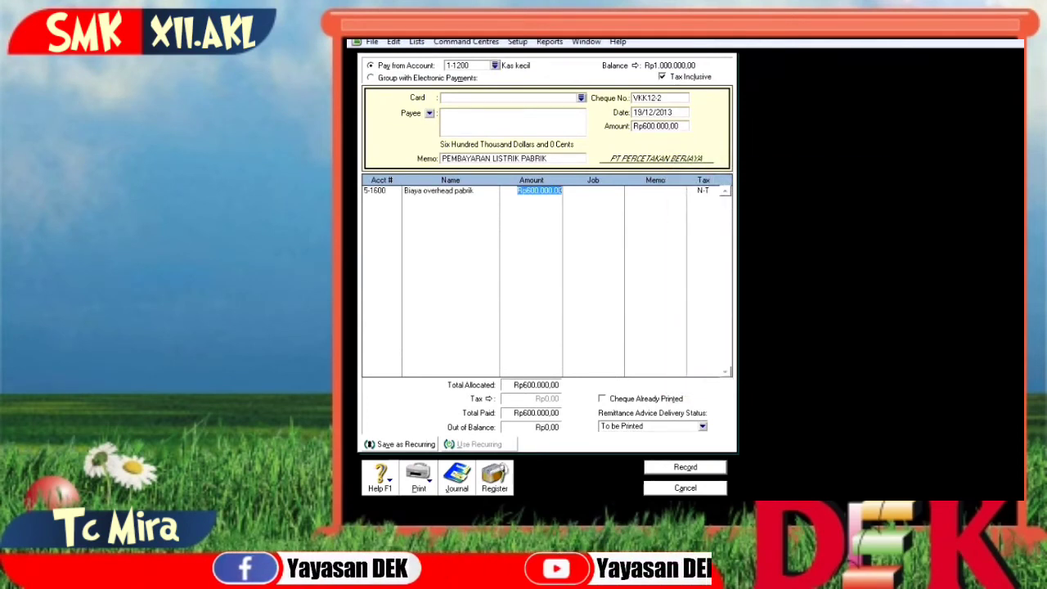
key("ctrl+r")
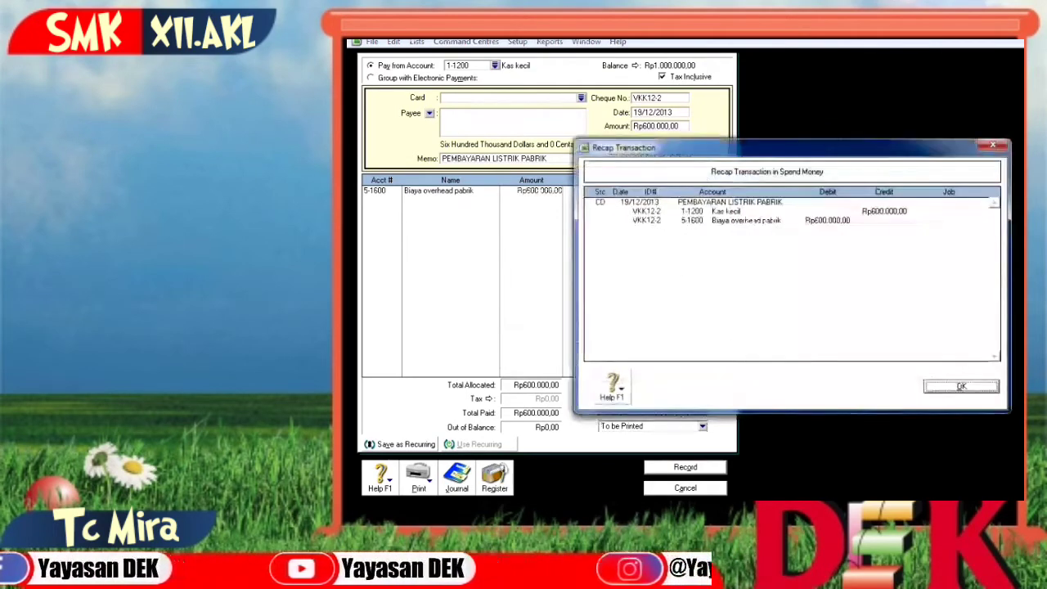